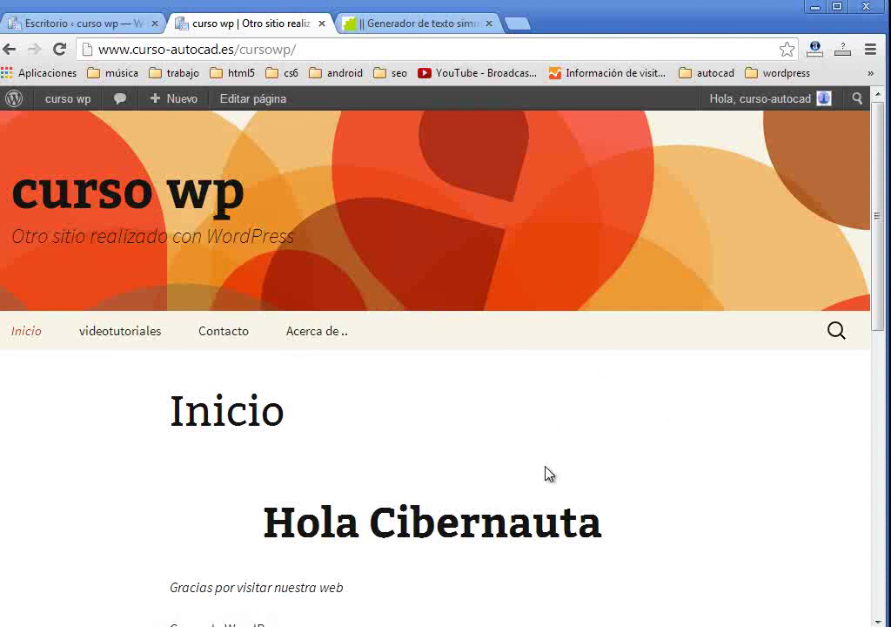
# - Open the theme management page in the site's dashboard and review the active theme and the available themes
pyautogui.moveTo(880, 298); pyautogui.dragTo(11, 76)
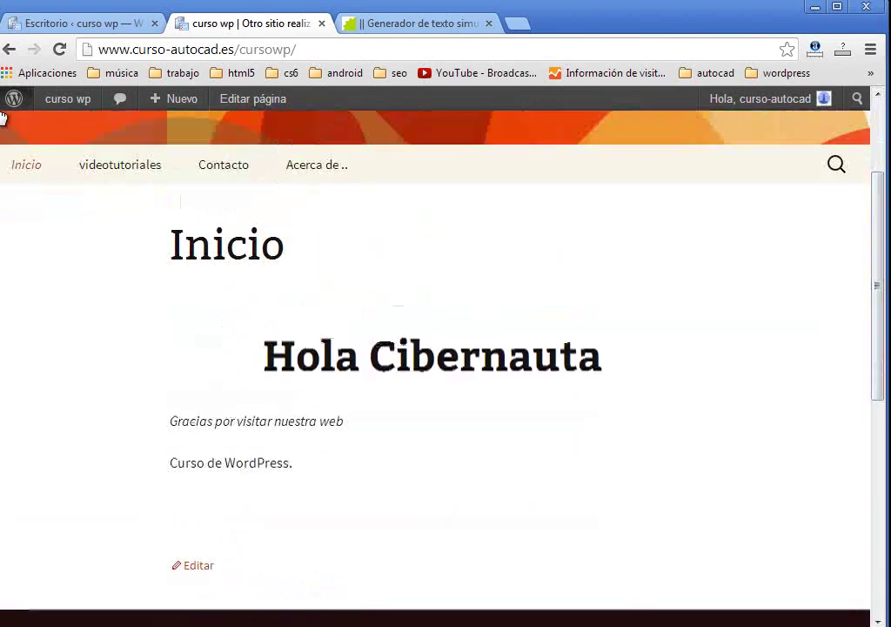
pyautogui.click(77, 25)
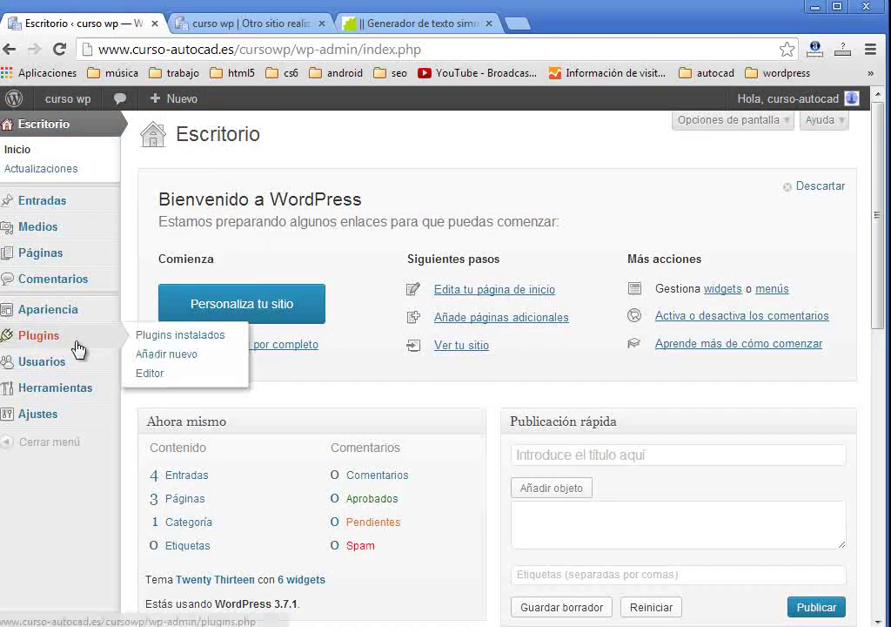
pyautogui.moveTo(68, 315)
pyautogui.click(166, 309)
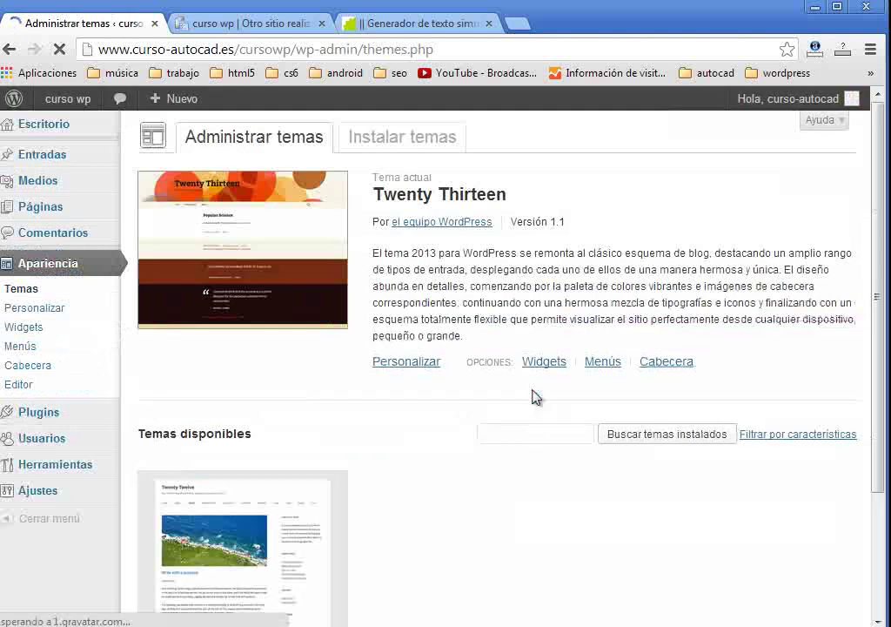
pyautogui.moveTo(386, 193); pyautogui.dragTo(514, 196)
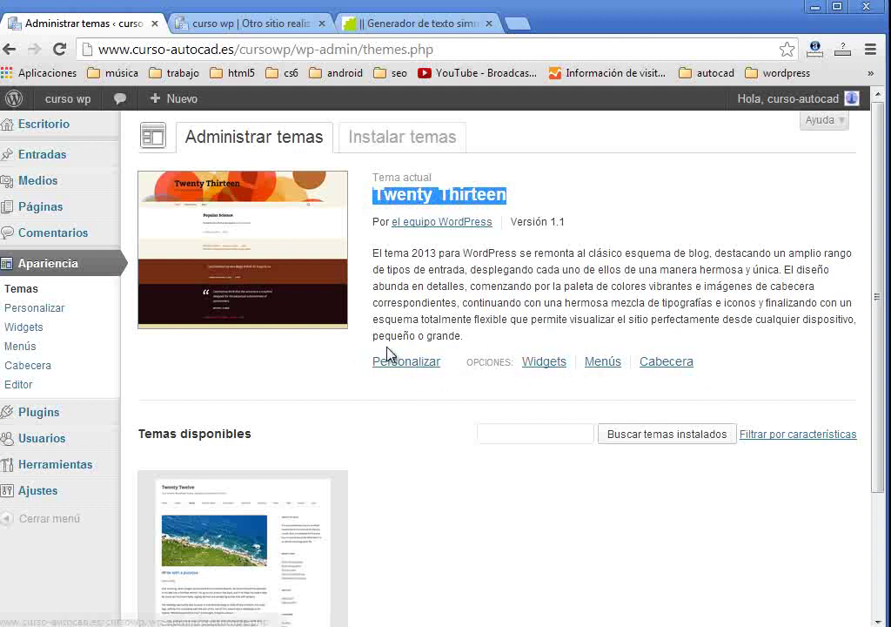
pyautogui.scroll(-2, 390, 336)
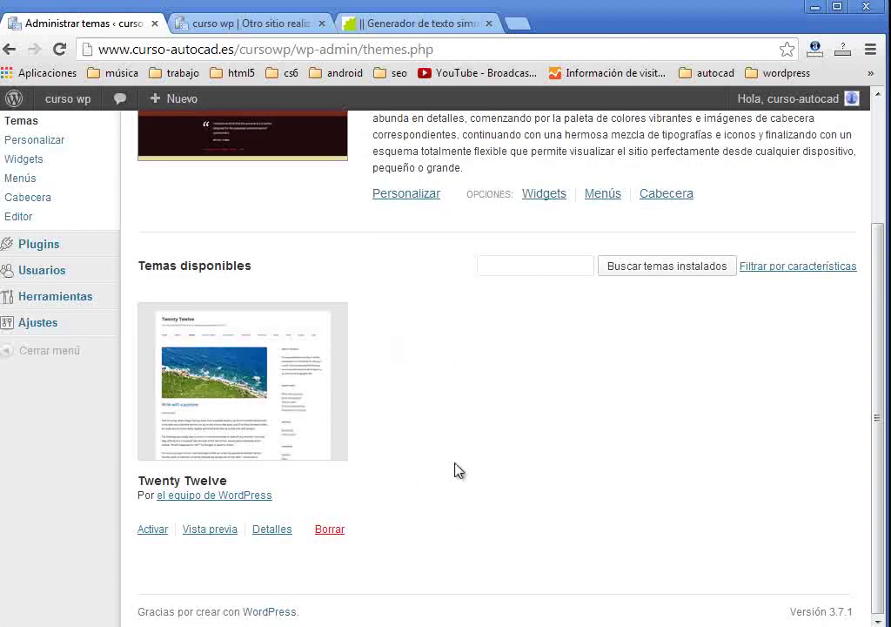
pyautogui.scroll(2, 488, 534)
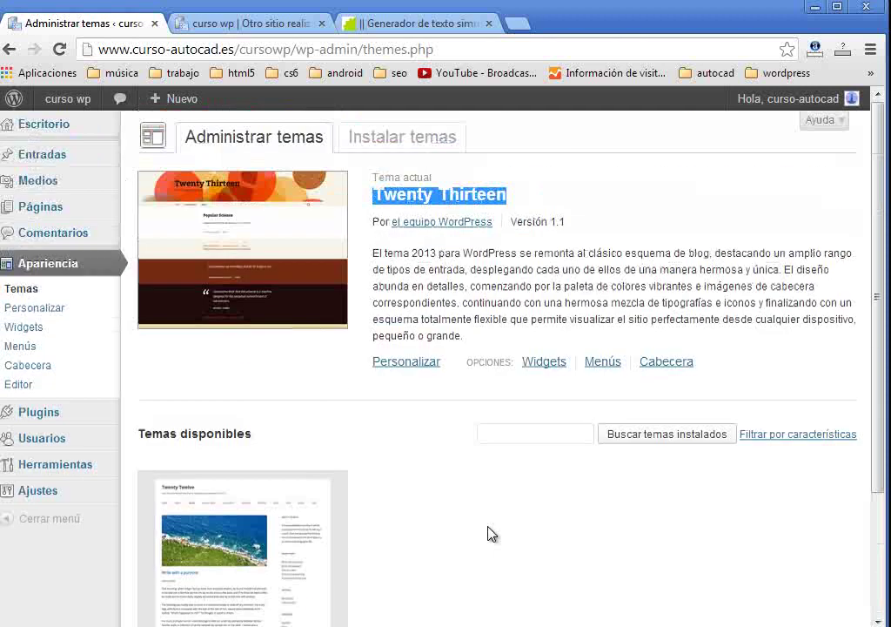
pyautogui.click(474, 287)
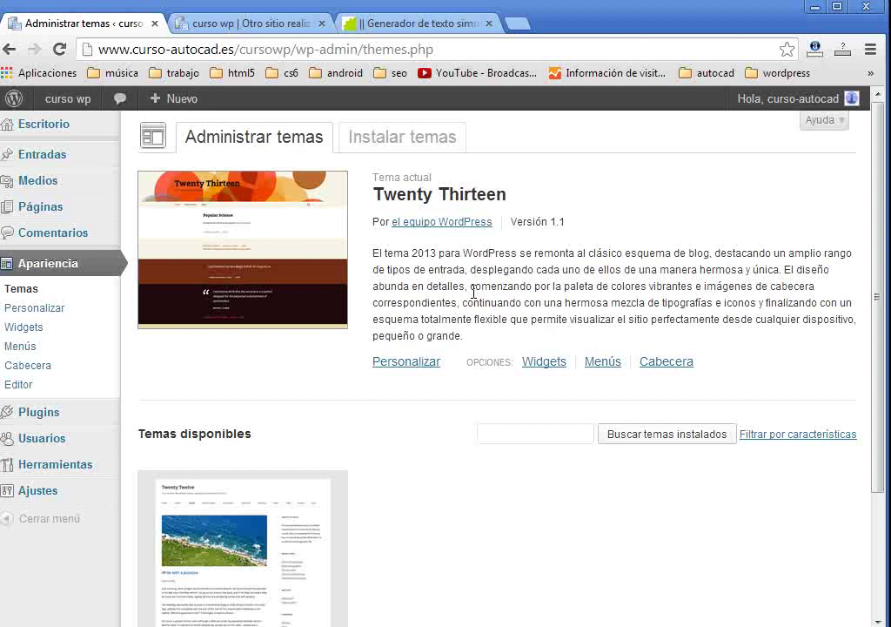
# - Open the theme installer and display the featured themes (Destacados)
pyautogui.click(402, 145)
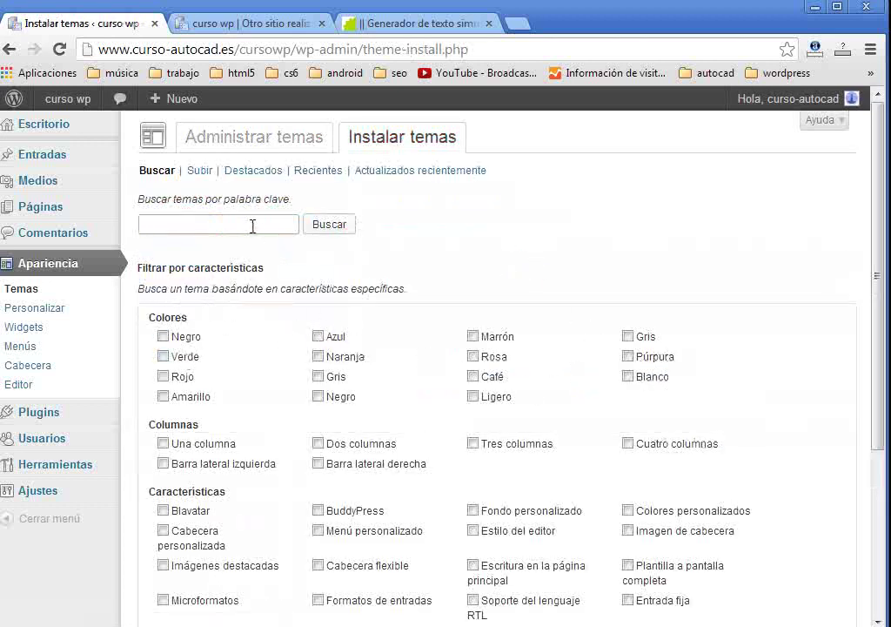
pyautogui.click(212, 219)
pyautogui.click(160, 222)
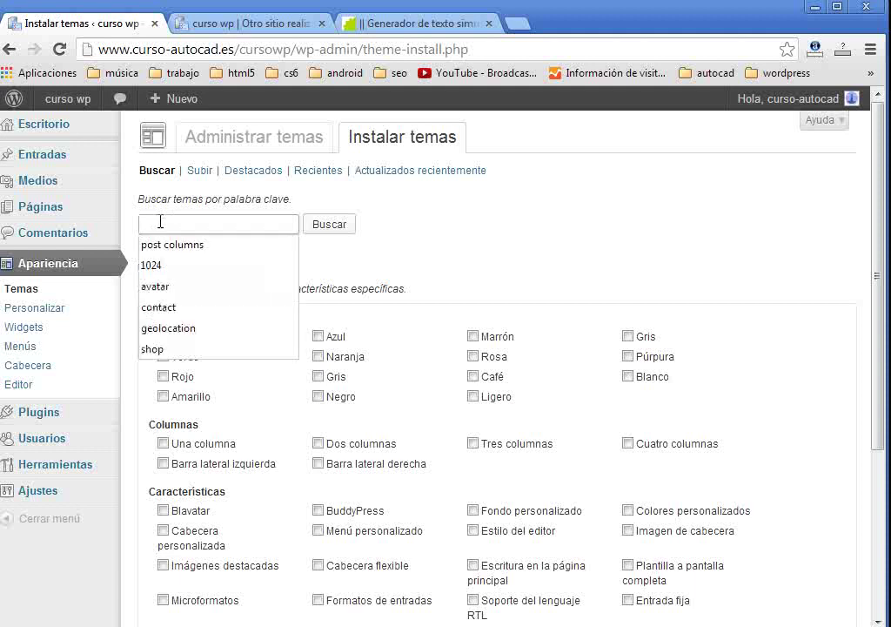
pyautogui.click(468, 243)
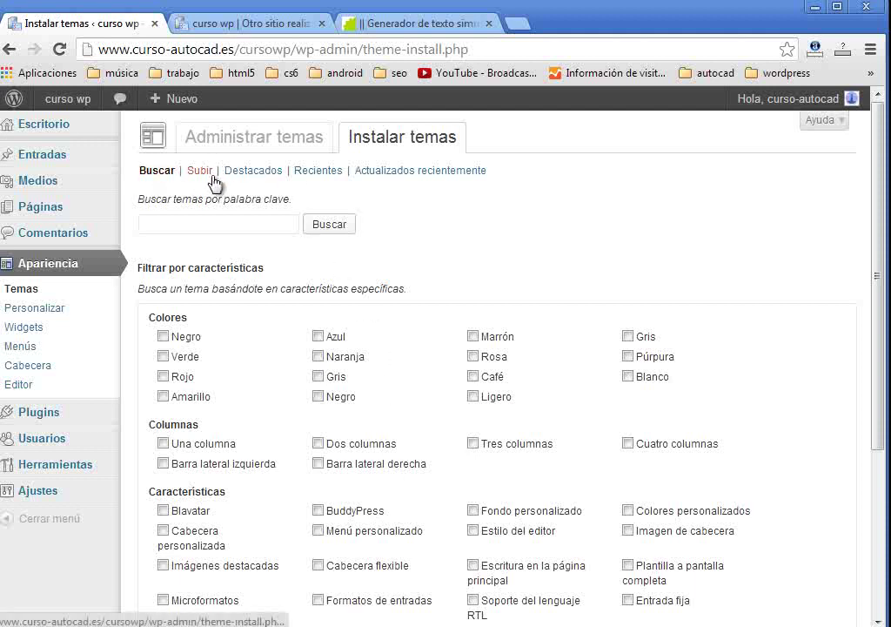
pyautogui.click(261, 174)
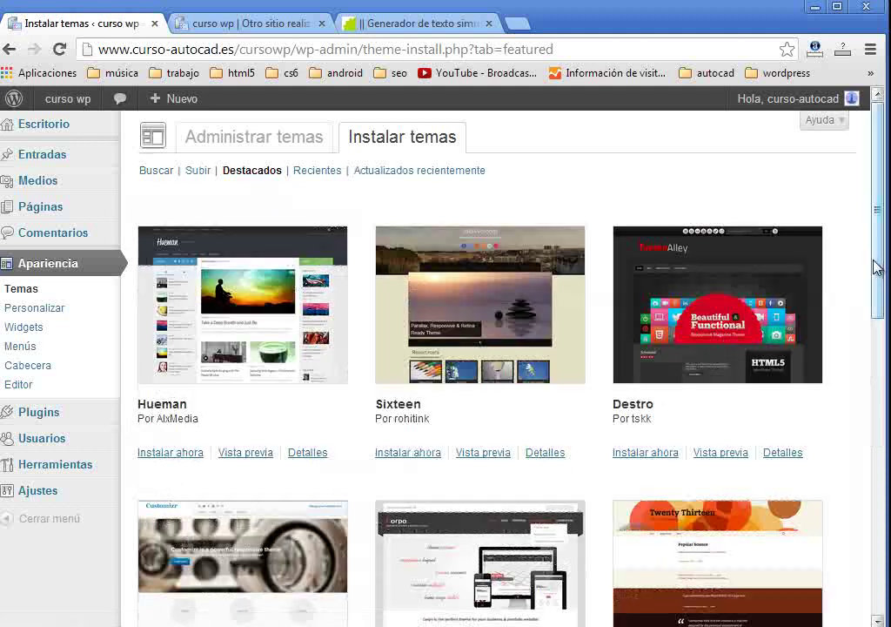
pyautogui.moveTo(879, 266)
pyautogui.mouseDown()
pyautogui.moveTo(882, 371)
pyautogui.moveTo(883, 249)
pyautogui.mouseUp()
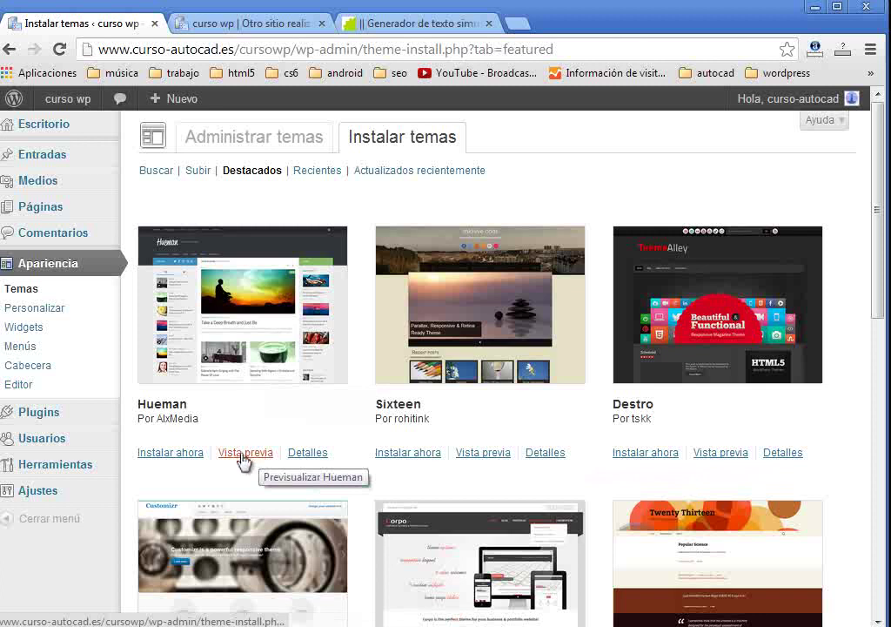
# - Preview the featured Hueman theme, examine its description, slider posts and page footer, and close the preview
pyautogui.click(243, 454)
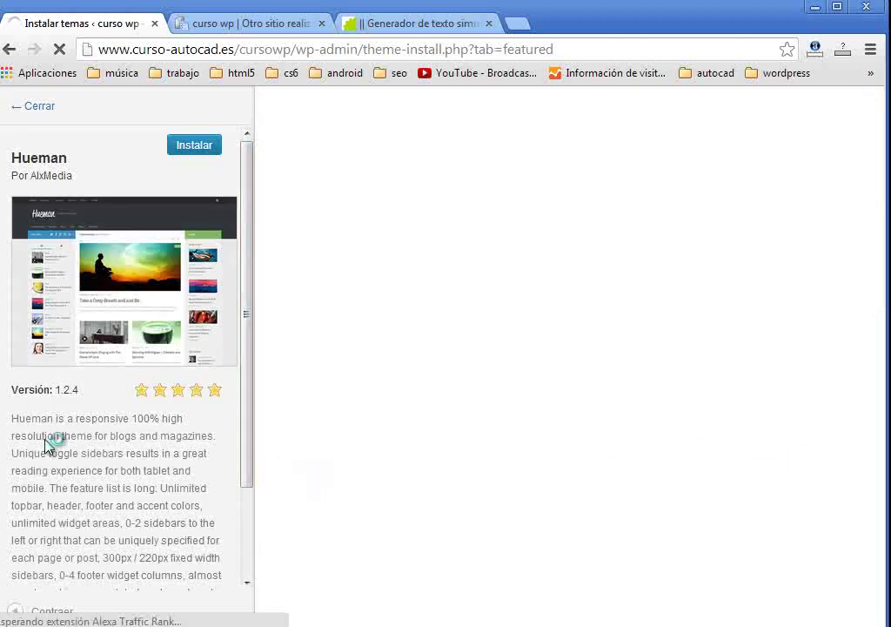
pyautogui.moveTo(248, 295)
pyautogui.mouseDown()
pyautogui.moveTo(249, 422)
pyautogui.moveTo(245, 274)
pyautogui.mouseUp()
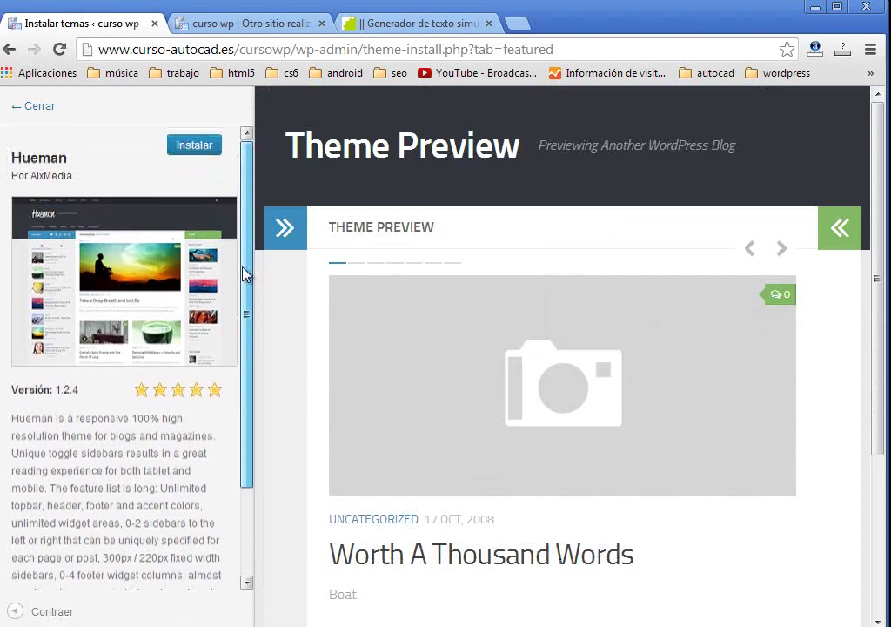
pyautogui.click(832, 244)
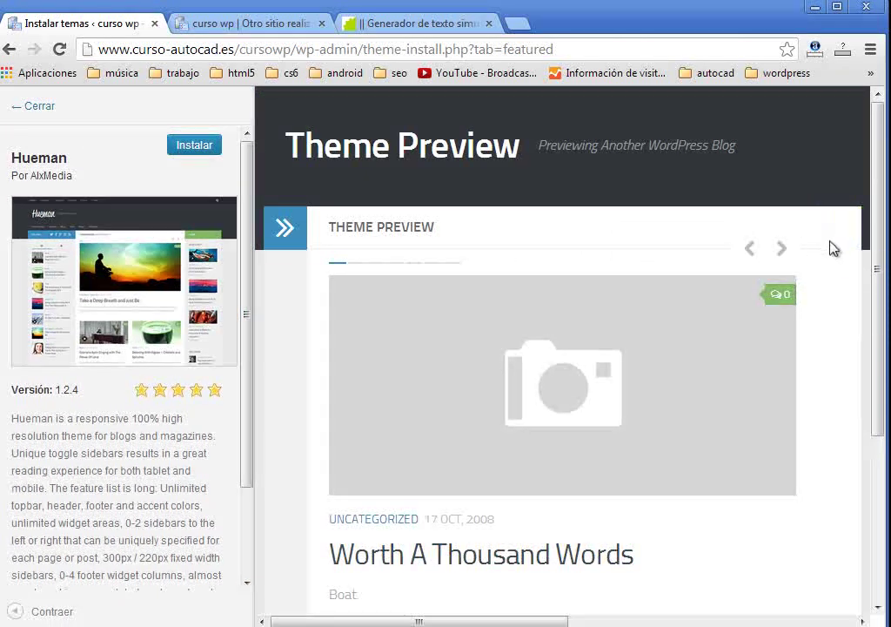
pyautogui.click(782, 255)
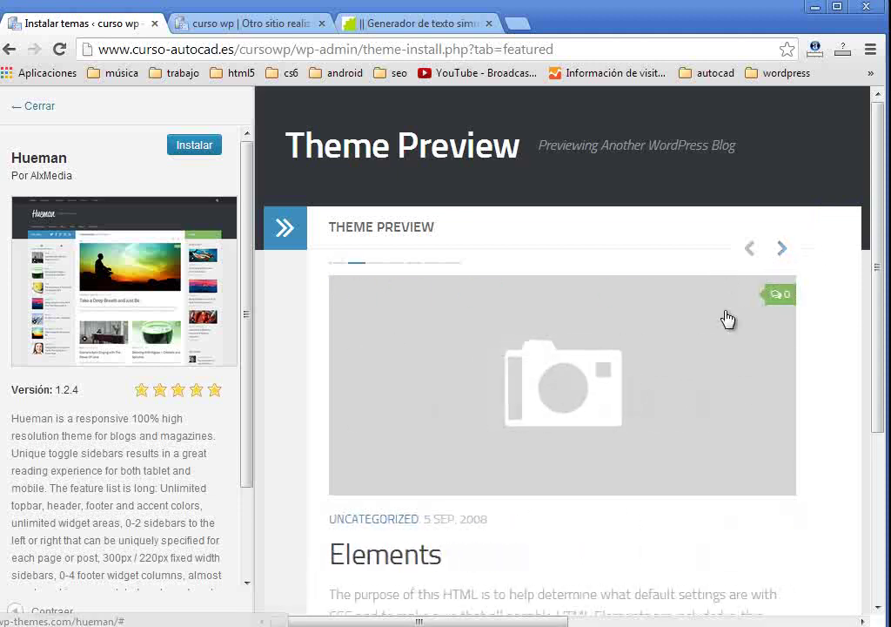
pyautogui.click(781, 254)
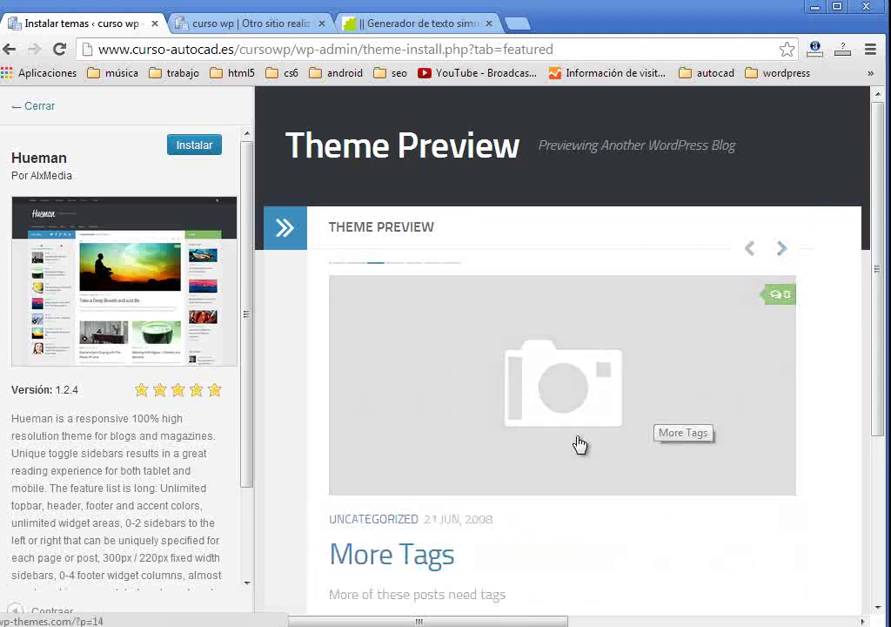
pyautogui.click(782, 255)
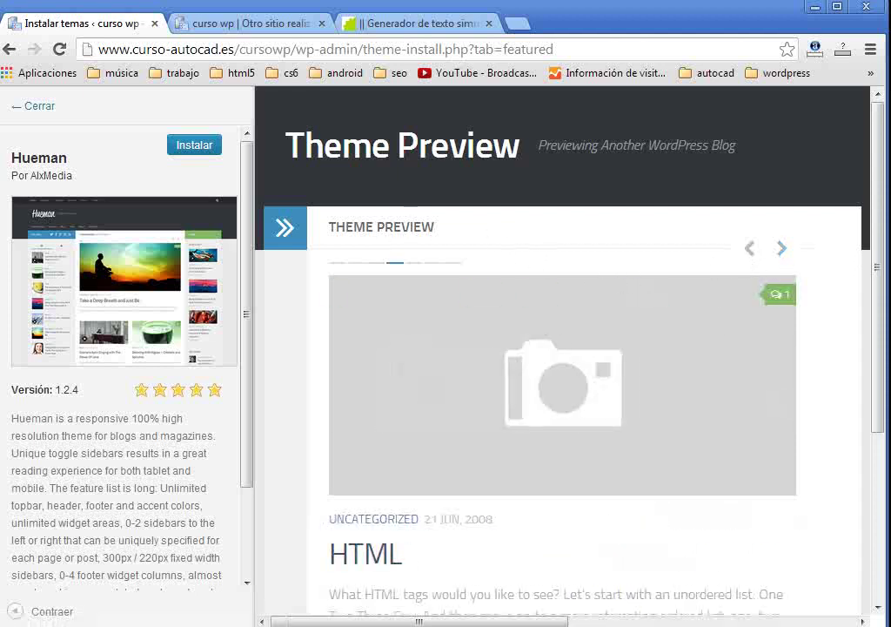
pyautogui.moveTo(879, 239); pyautogui.dragTo(881, 407)
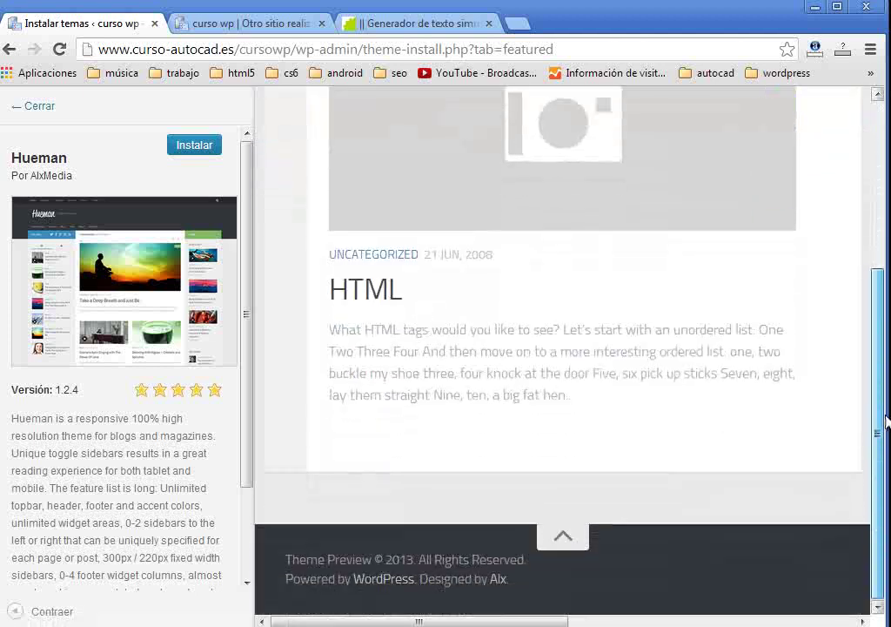
pyautogui.click(563, 535)
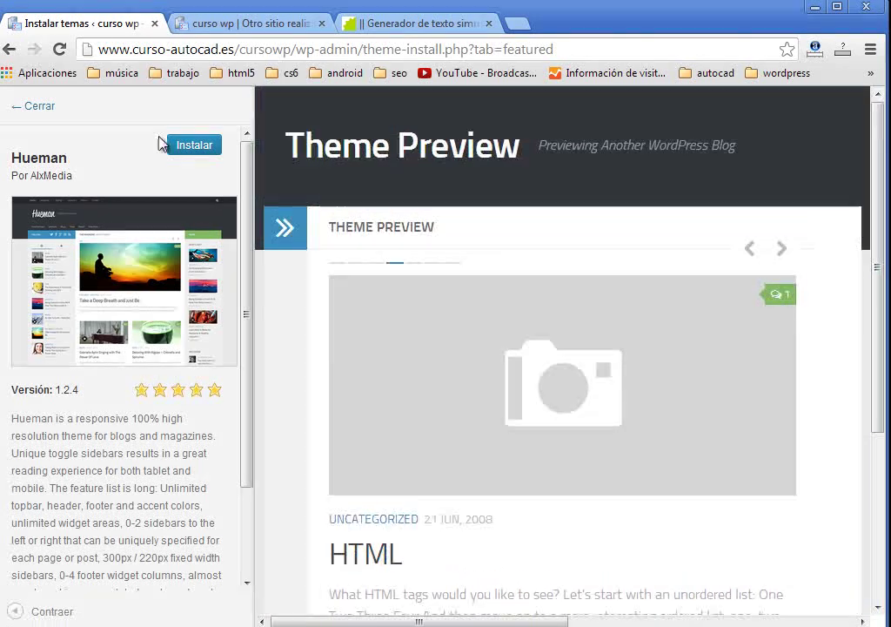
pyautogui.click(35, 105)
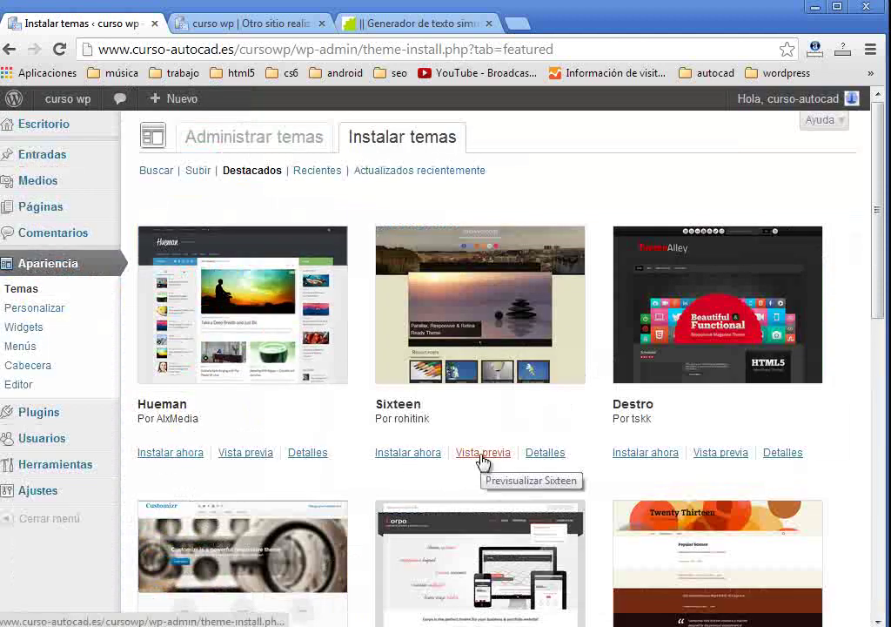
# - Check the Hueman theme's details and star rating, and install the theme
pyautogui.click(314, 455)
pyautogui.scroll(-2, 356, 446)
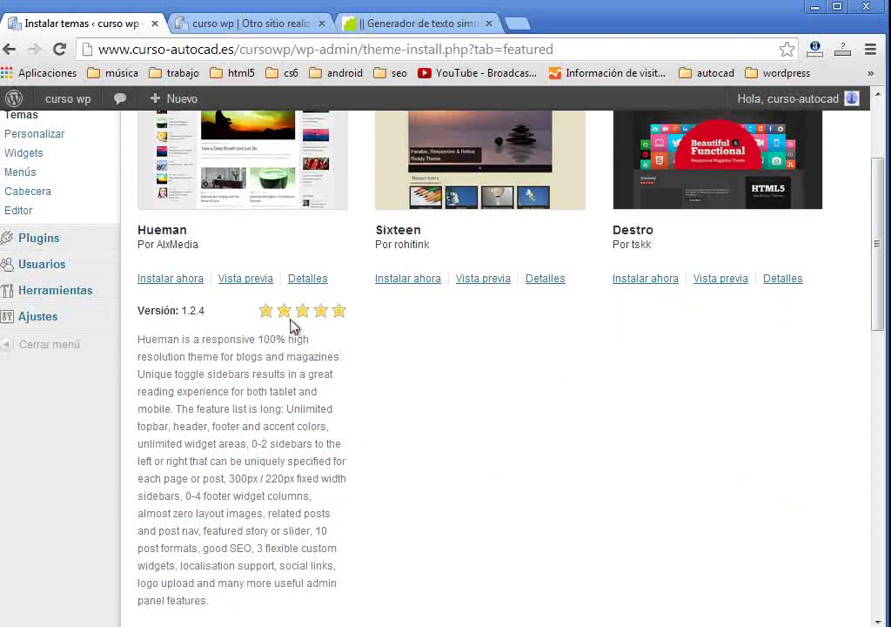
pyautogui.moveTo(311, 316)
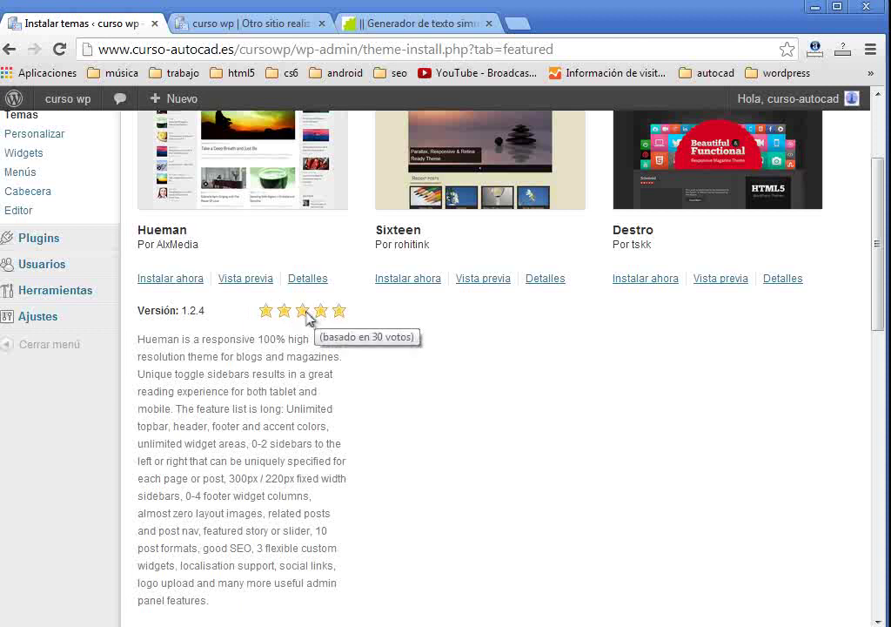
pyautogui.scroll(1, 322, 440)
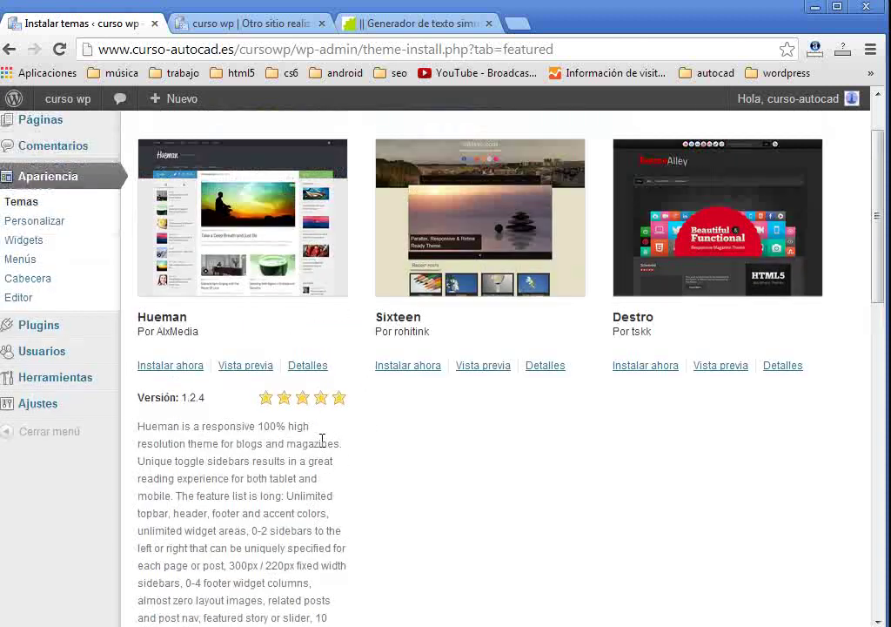
pyautogui.scroll(1, 368, 419)
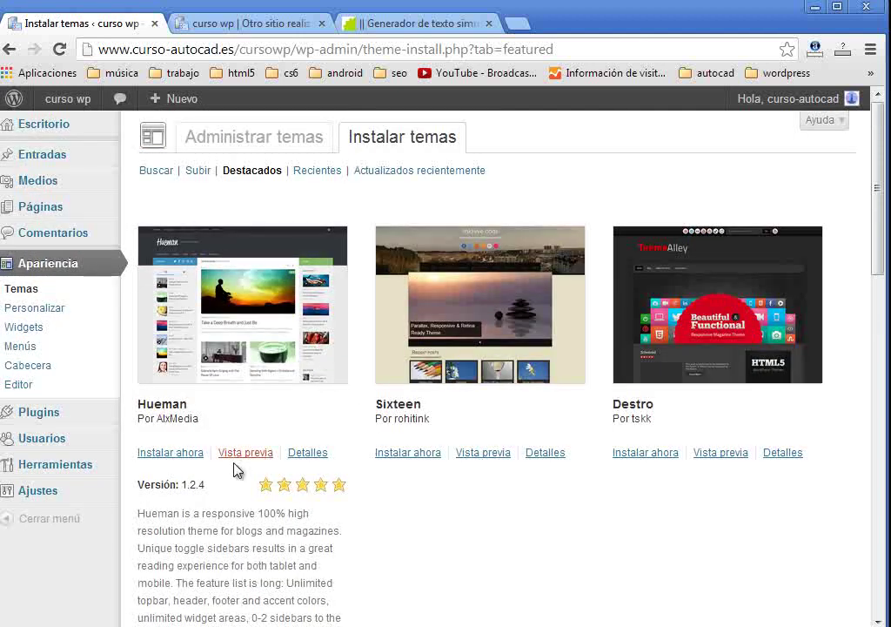
pyautogui.click(185, 456)
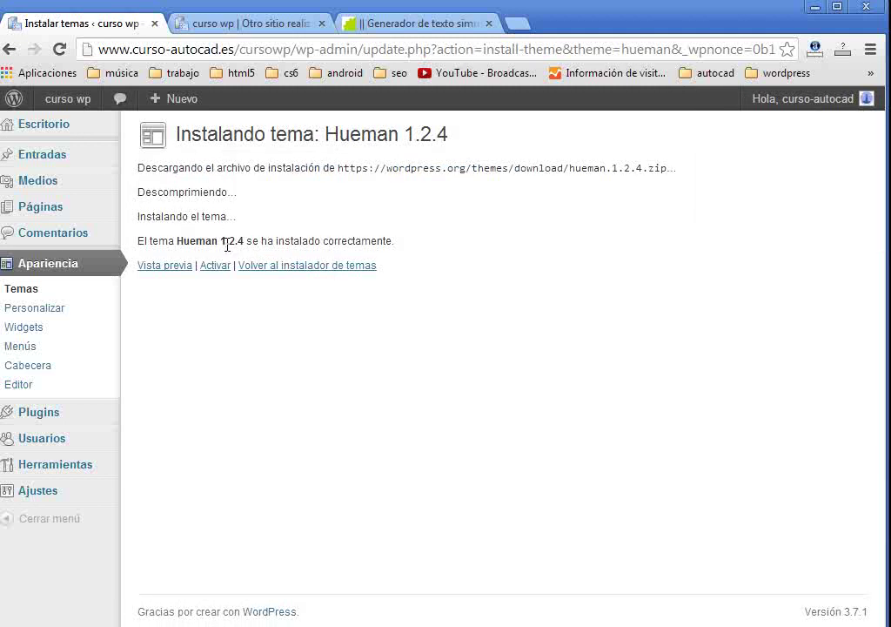
pyautogui.moveTo(233, 243); pyautogui.dragTo(410, 245)
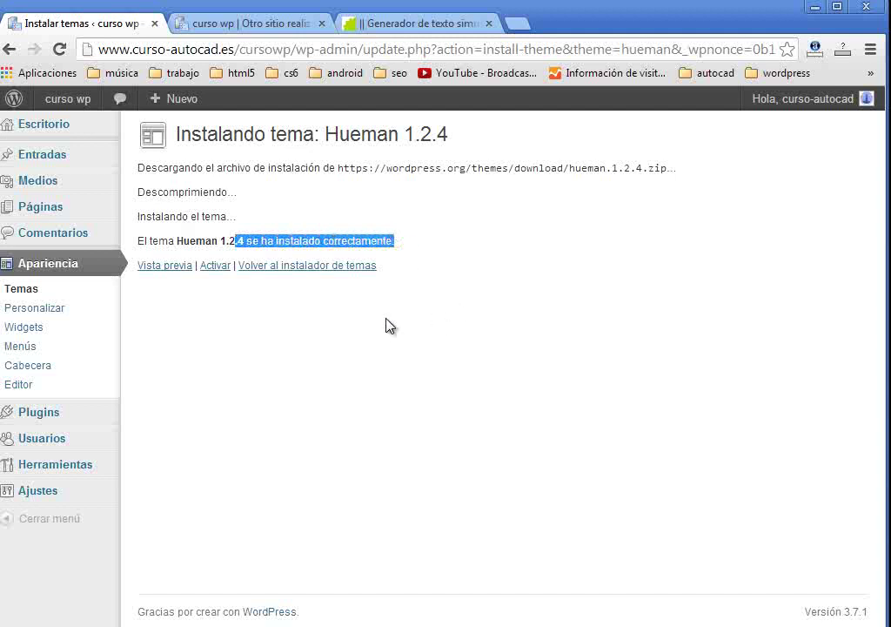
# - Preview the site's own content with the installed Hueman theme from header to footer, and leave without activating it
pyautogui.click(161, 268)
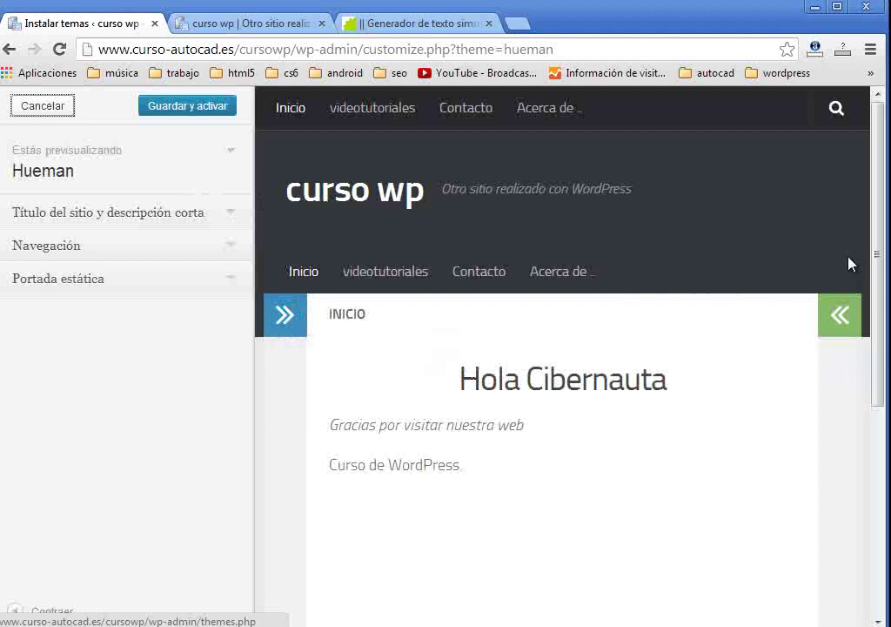
pyautogui.moveTo(881, 255); pyautogui.dragTo(881, 274)
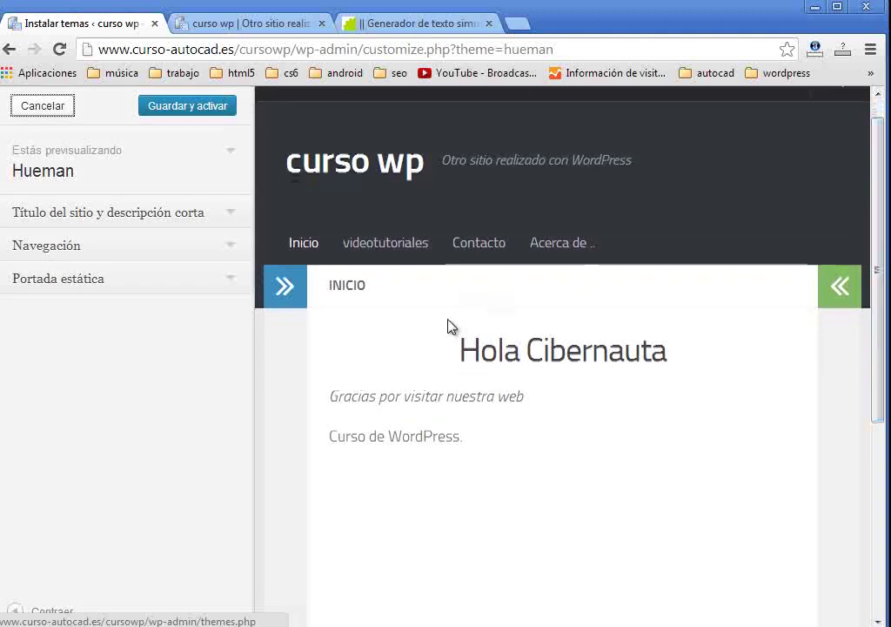
pyautogui.scroll(-5, 644, 346)
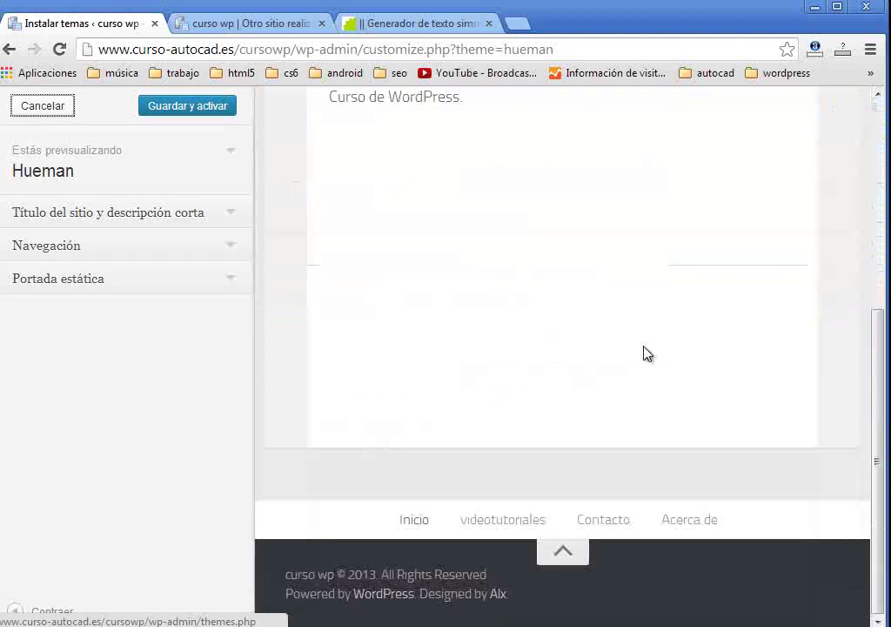
pyautogui.scroll(6, 646, 353)
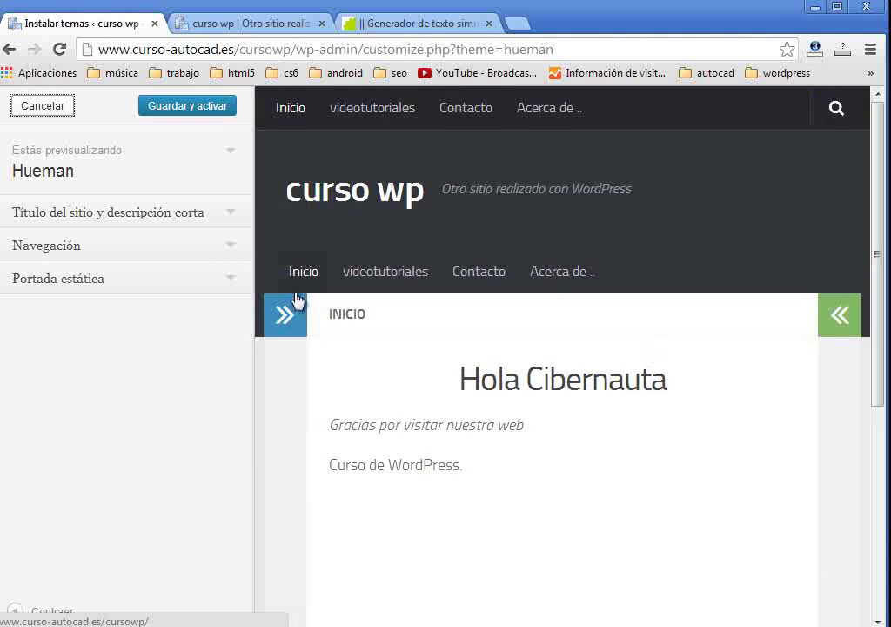
pyautogui.click(28, 108)
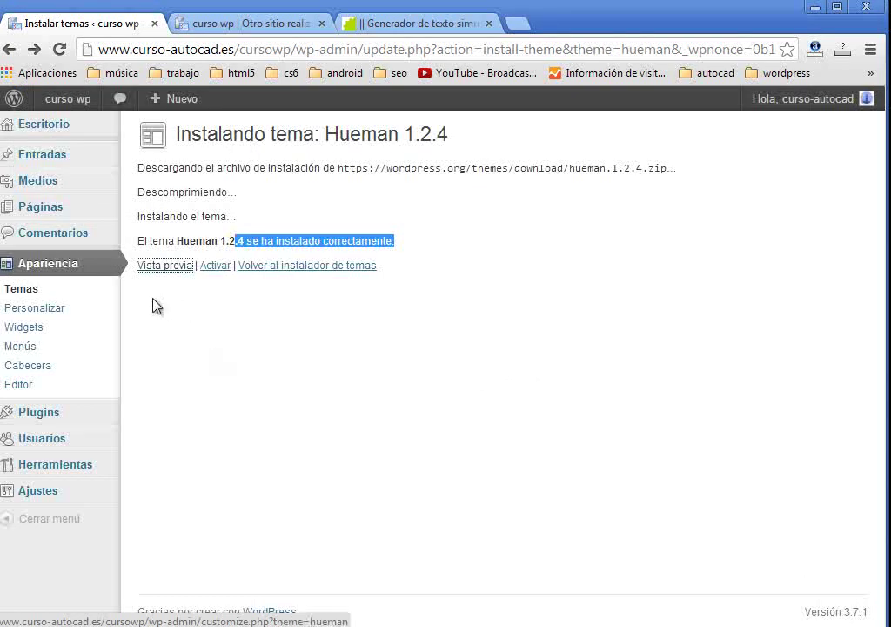
# - Return to the theme management page and review the available installed themes
pyautogui.click(351, 267)
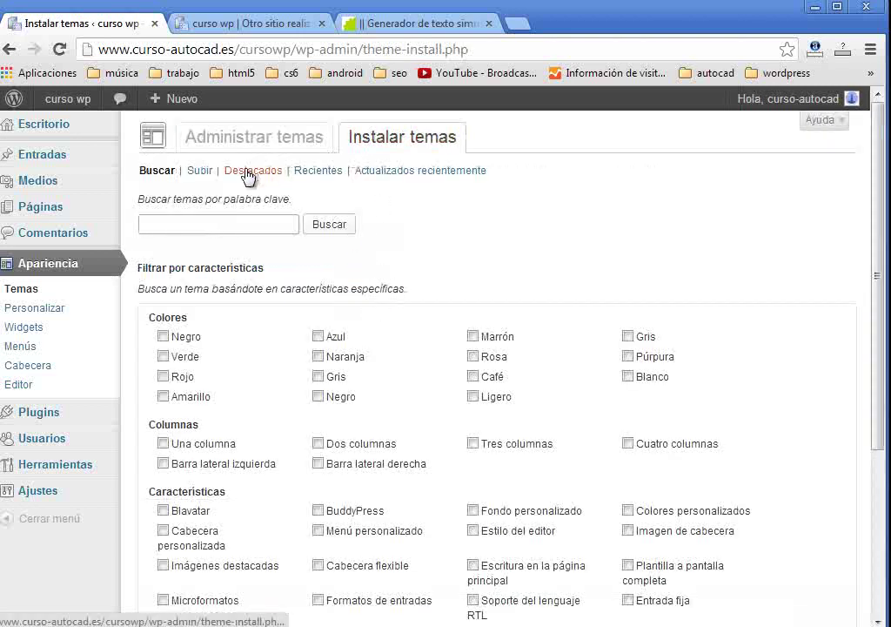
pyautogui.click(286, 142)
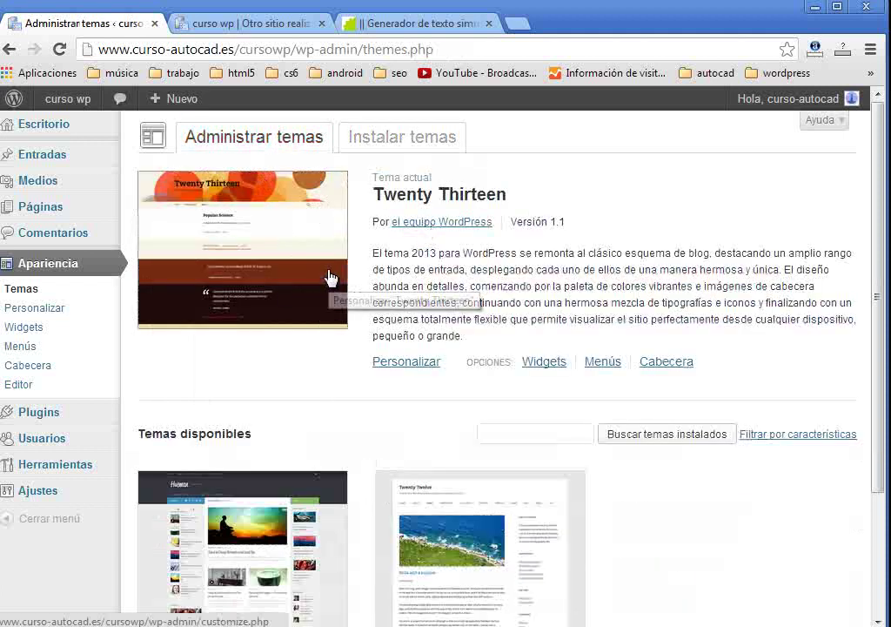
pyautogui.scroll(-1, 350, 384)
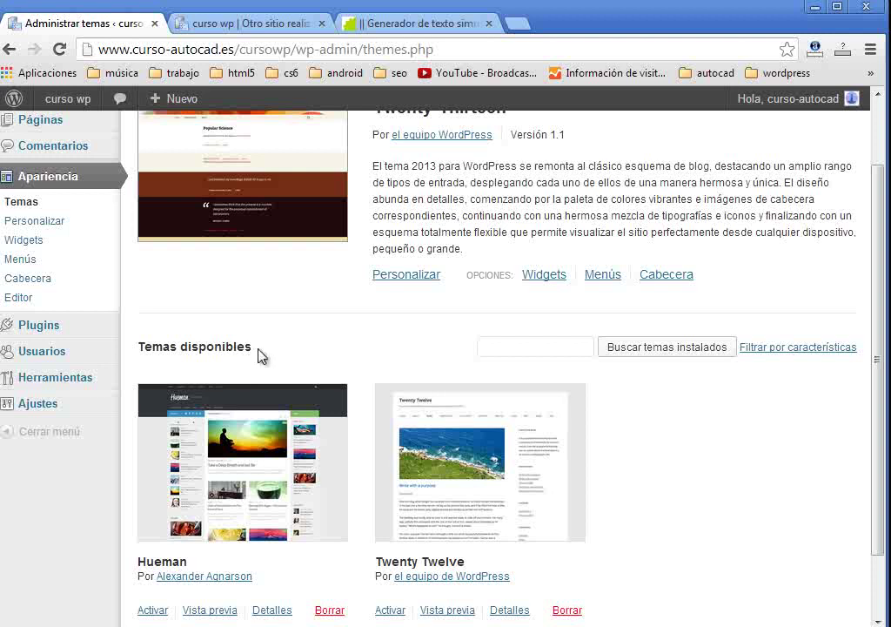
# - Delete the Twenty Twelve theme from the available themes and accept the deletion
pyautogui.scroll(-1, 297, 348)
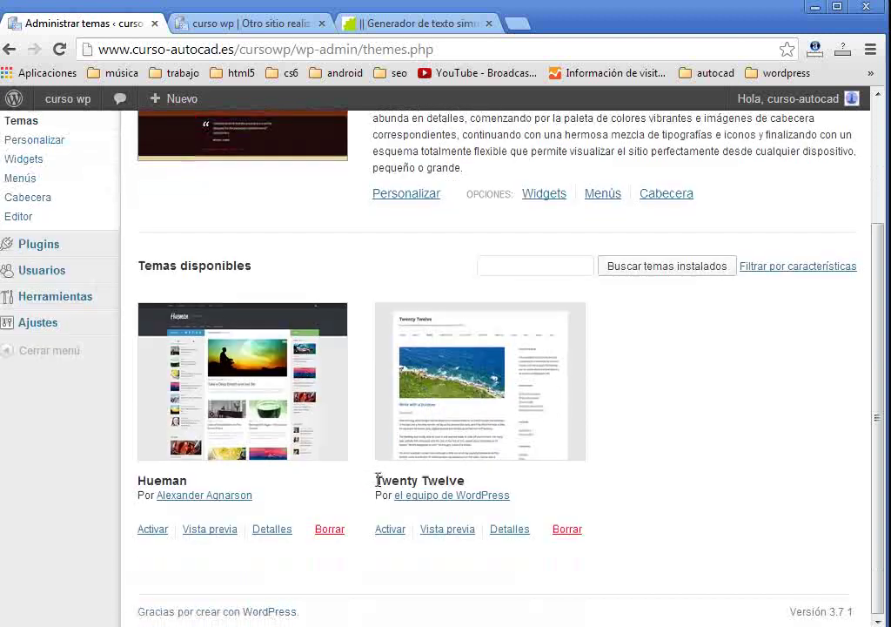
pyautogui.moveTo(377, 480); pyautogui.dragTo(468, 481)
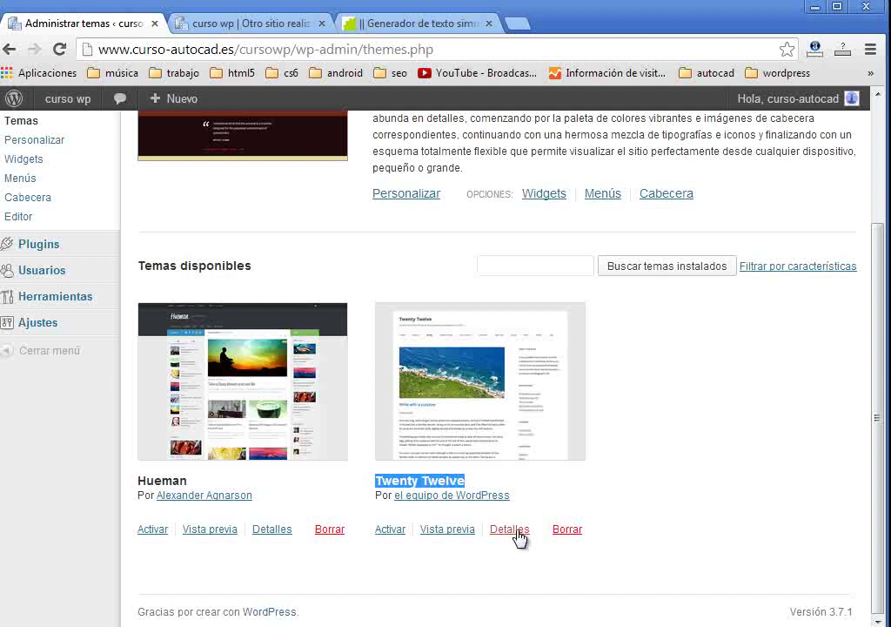
pyautogui.click(570, 532)
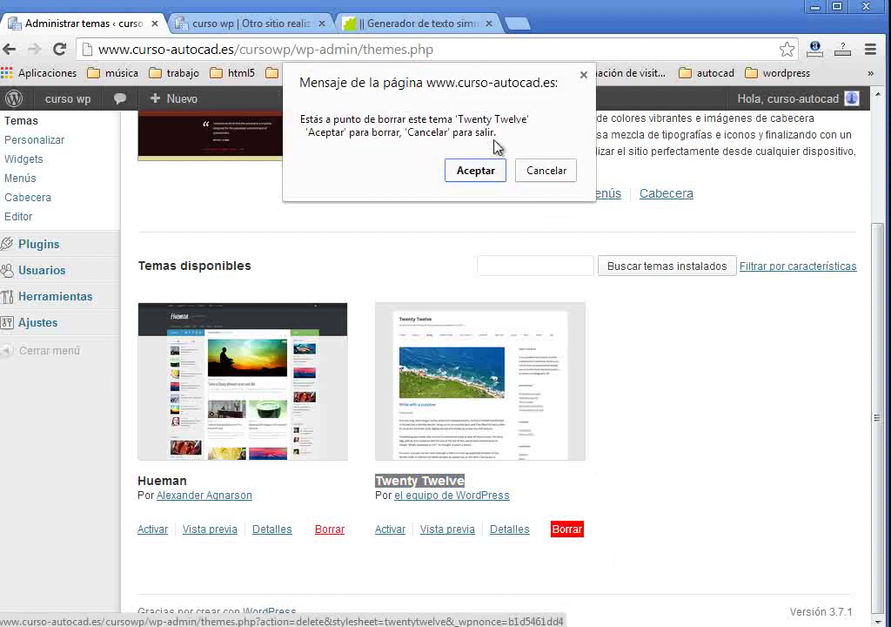
pyautogui.click(481, 174)
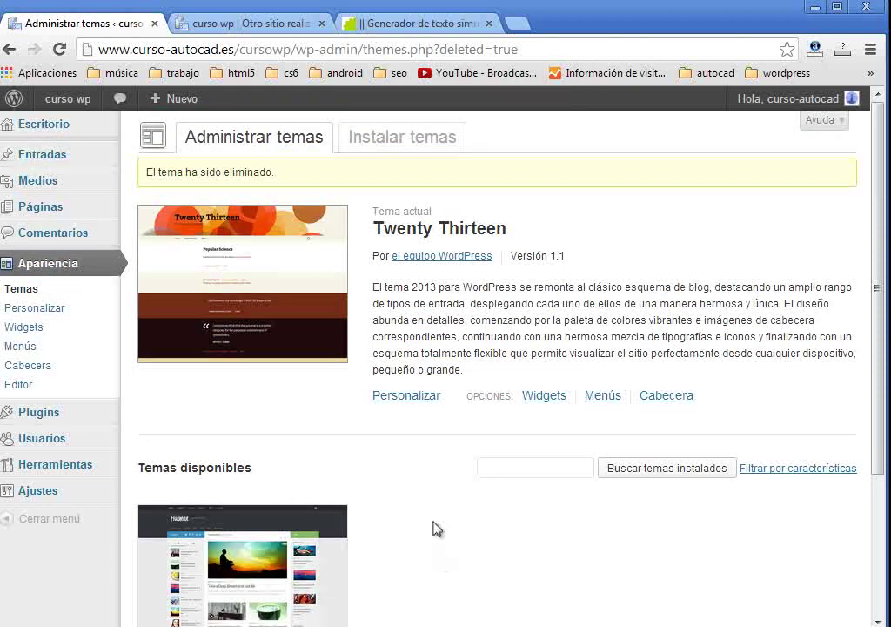
# - Preview the site once more with the Hueman theme, leave the preview, and activate Hueman
pyautogui.scroll(-2, 436, 528)
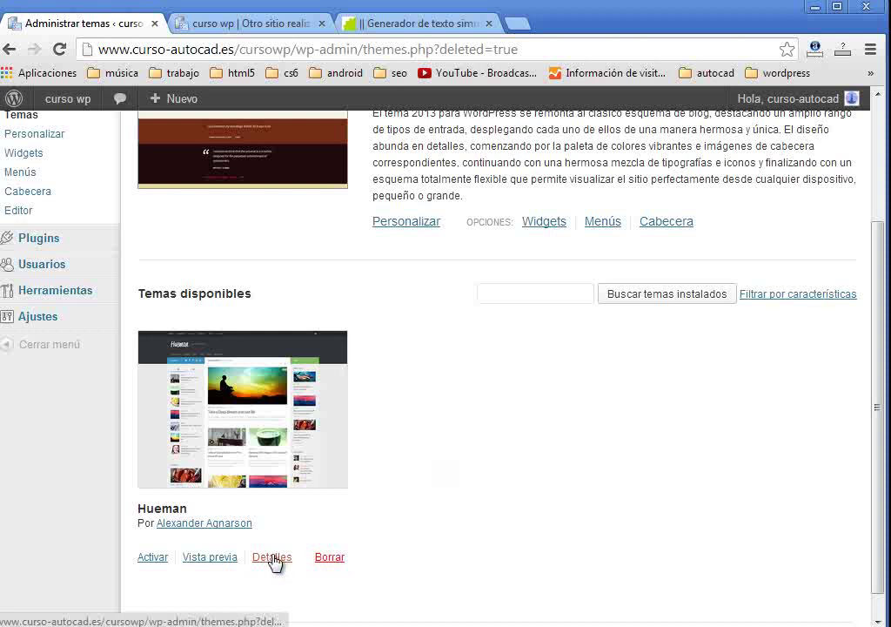
pyautogui.click(200, 561)
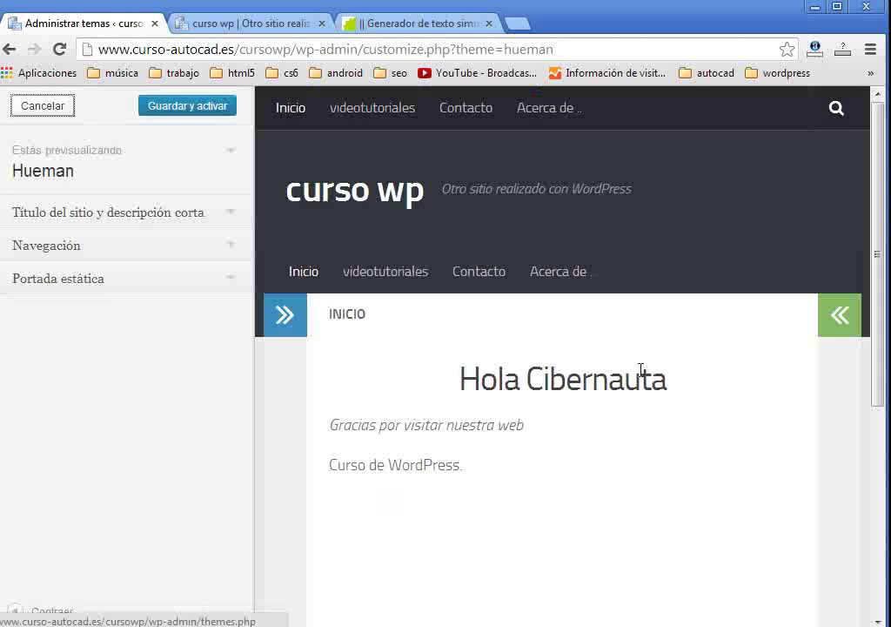
pyautogui.click(43, 106)
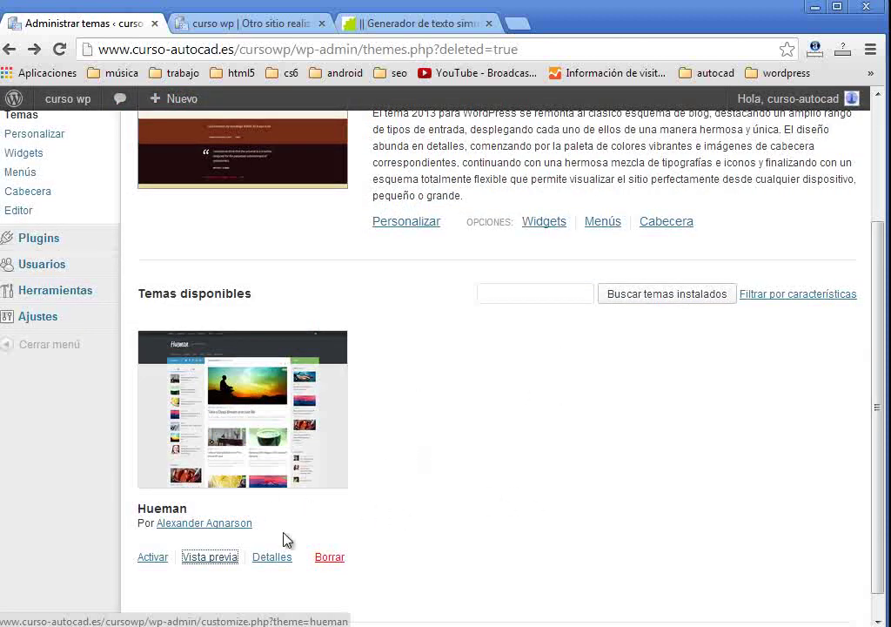
pyautogui.click(154, 562)
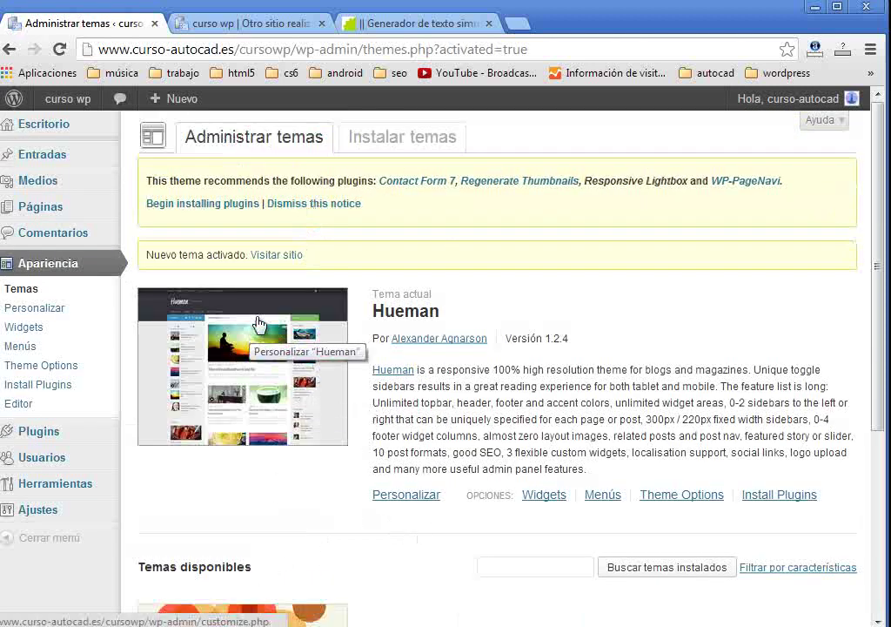
pyautogui.scroll(-1, 302, 492)
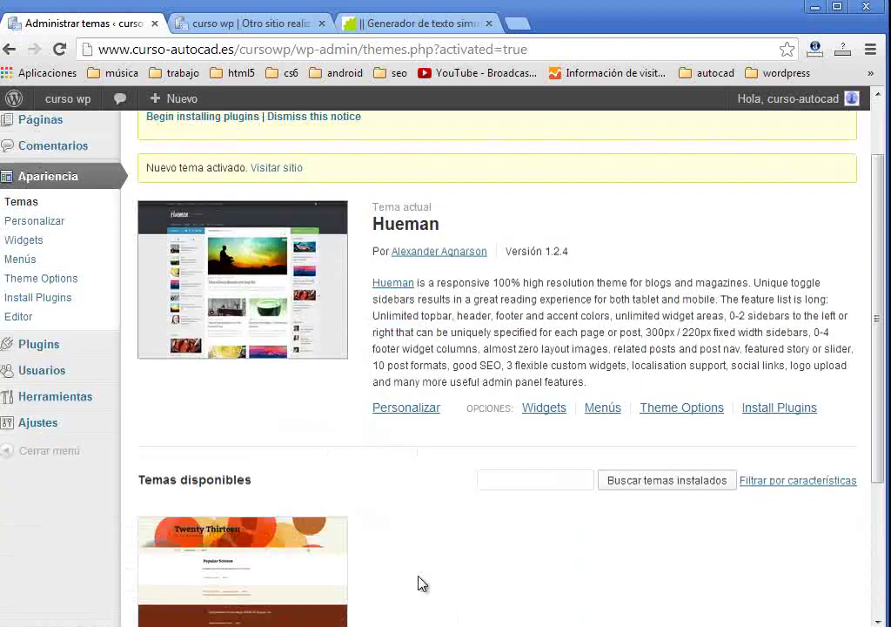
pyautogui.scroll(1, 437, 560)
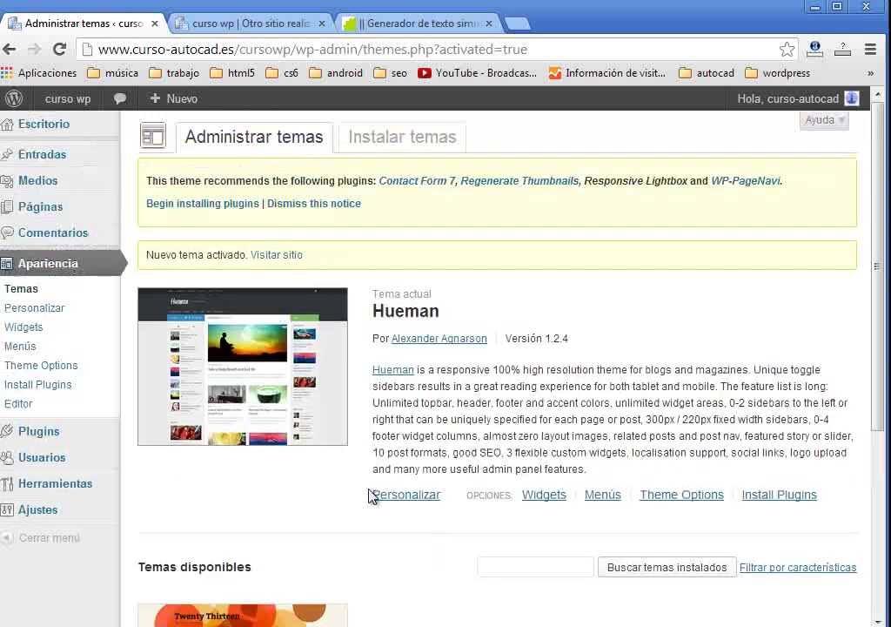
# - Reload the public curso wp site to view the new theme, and expand and collapse its green secondary sidebar
pyautogui.click(264, 23)
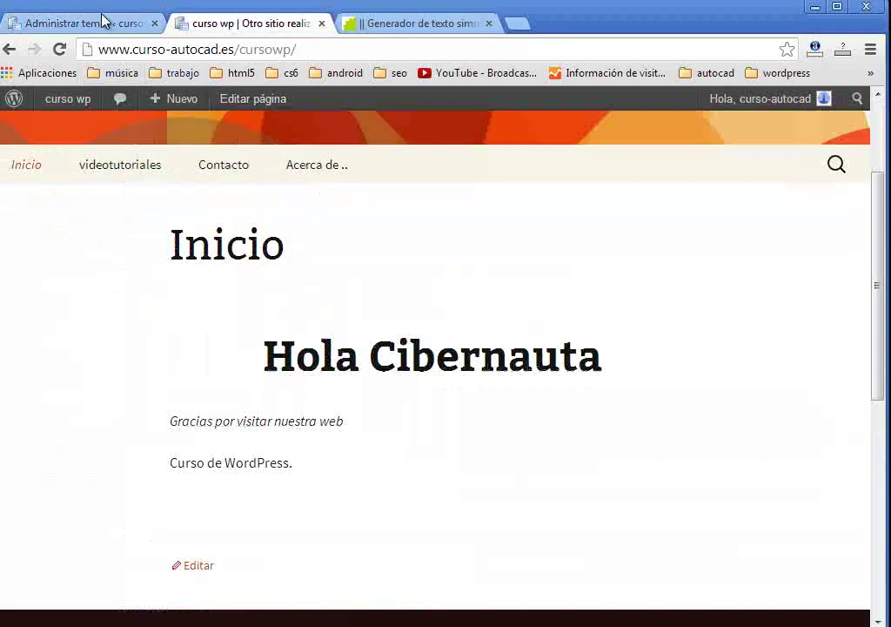
pyautogui.click(59, 51)
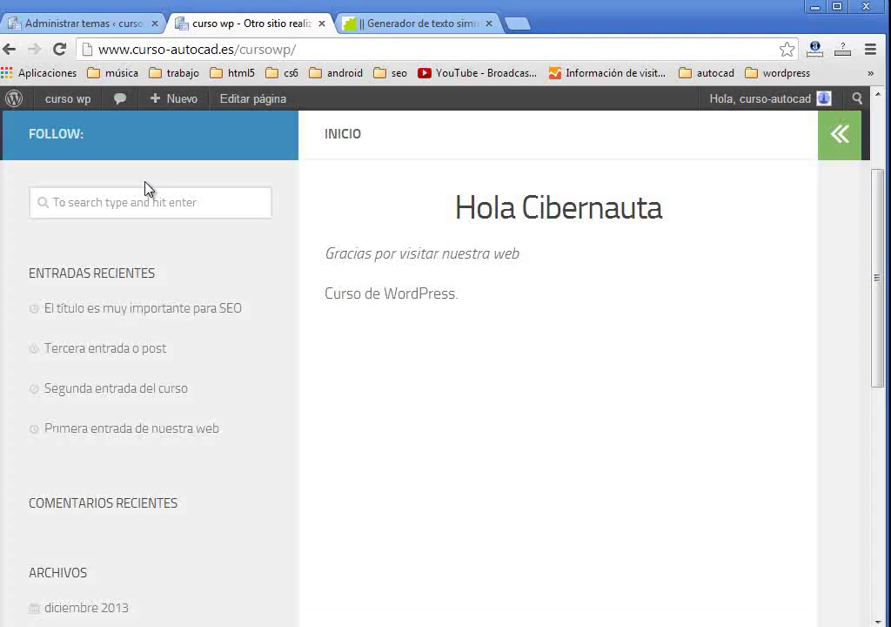
pyautogui.moveTo(881, 235); pyautogui.dragTo(877, 149)
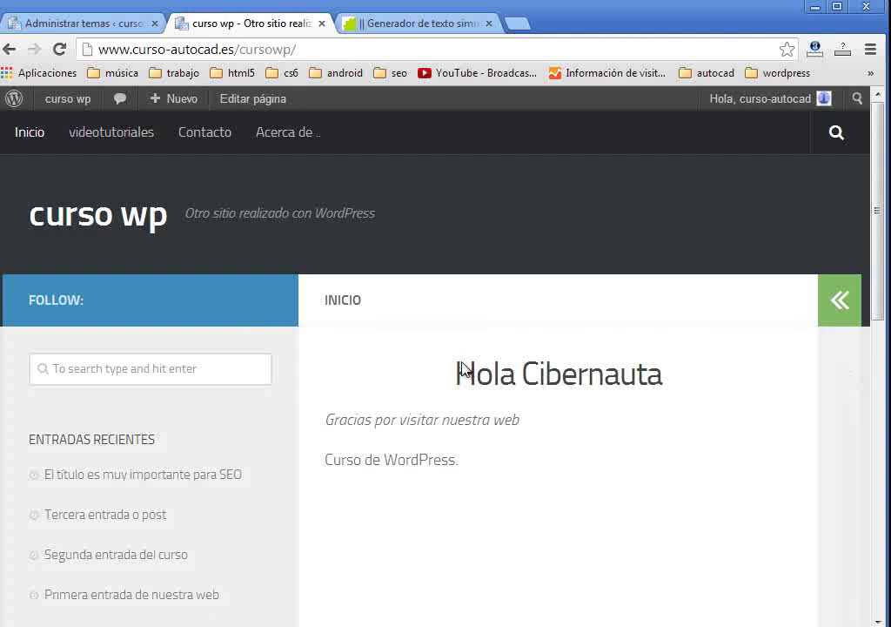
pyautogui.click(840, 306)
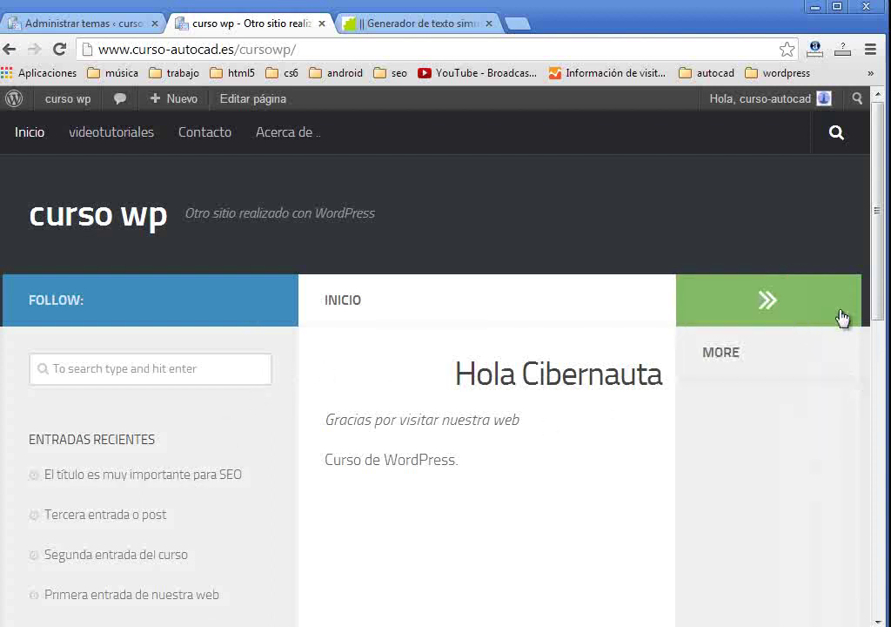
pyautogui.click(750, 302)
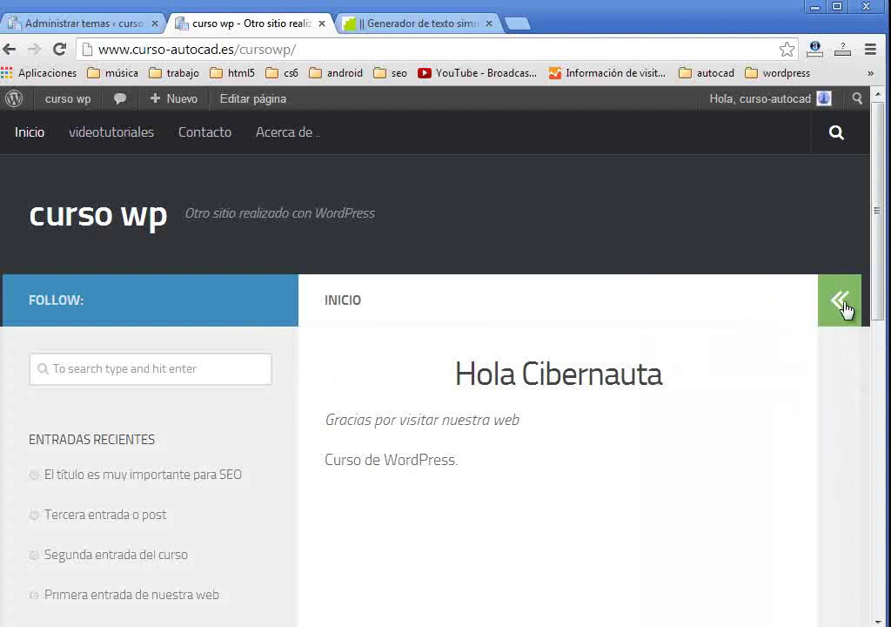
pyautogui.click(850, 309)
pyautogui.click(747, 305)
# - Examine the home page's sidebar widgets and footer, and return to the page's beginning with its back-to-top link
pyautogui.moveTo(877, 285); pyautogui.dragTo(843, 349)
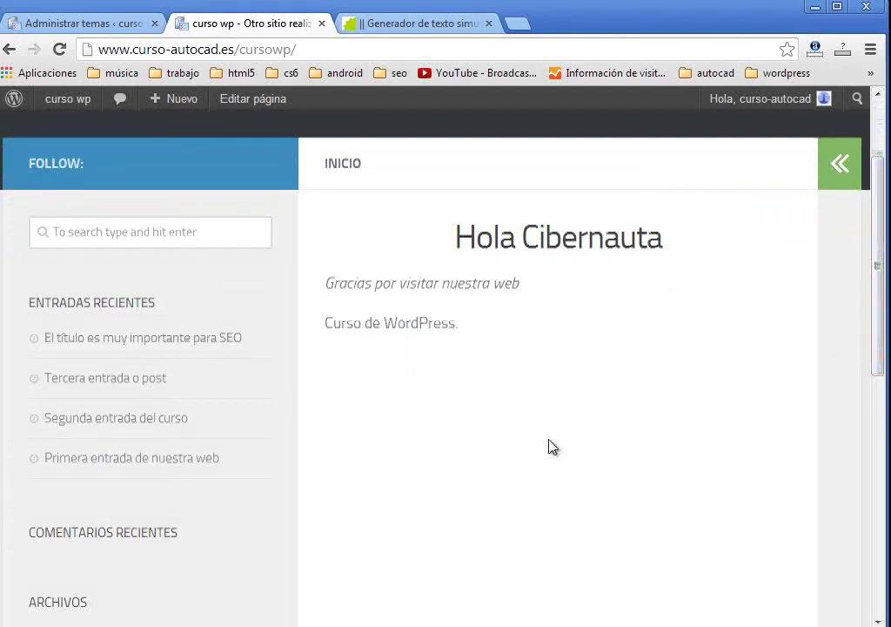
pyautogui.scroll(-6, 550, 446)
pyautogui.scroll(3, 211, 309)
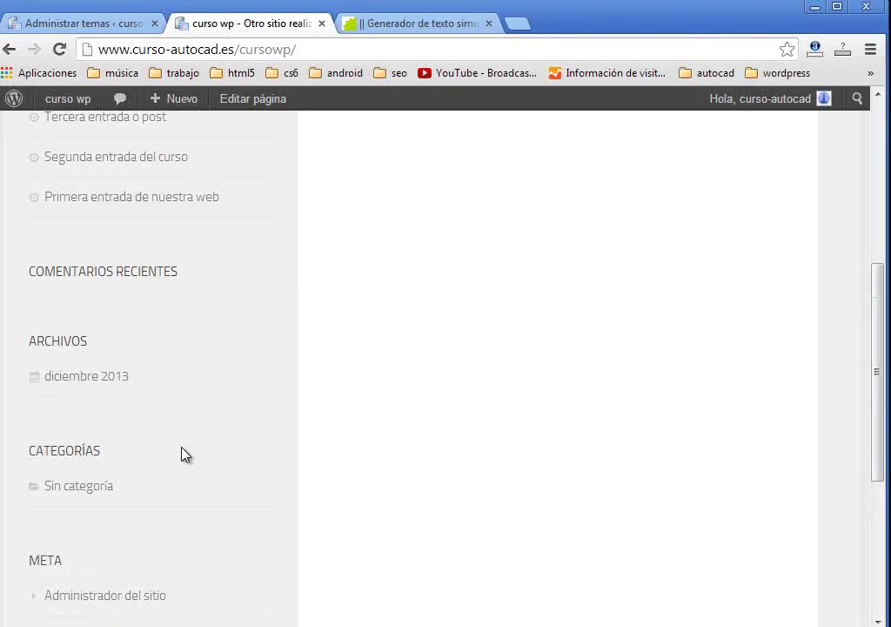
pyautogui.scroll(-3, 111, 562)
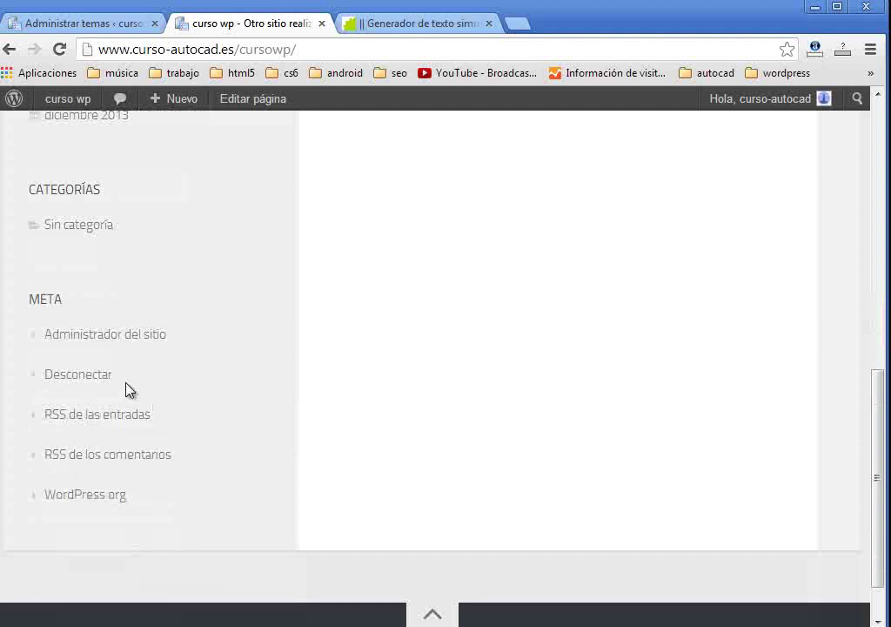
pyautogui.scroll(-1, 161, 430)
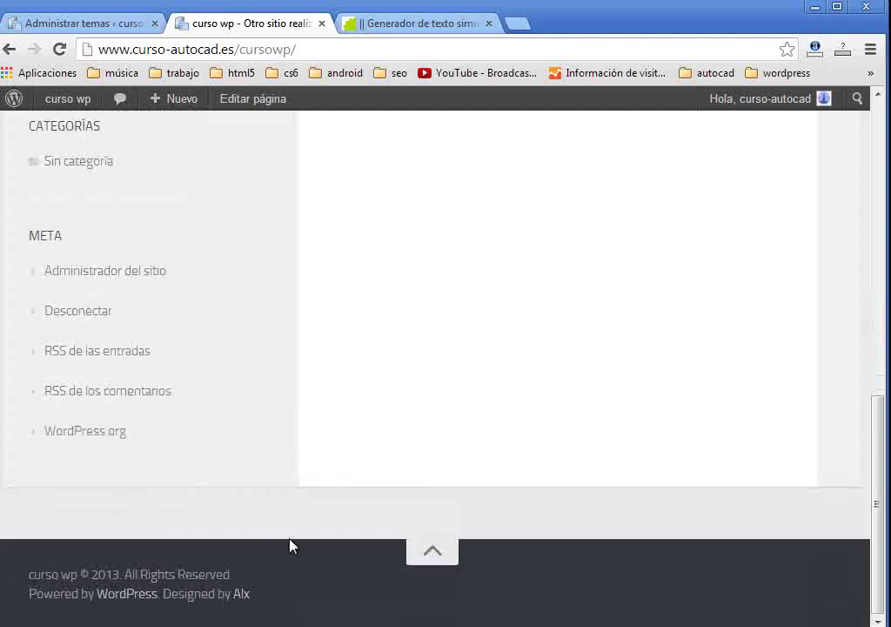
pyautogui.click(435, 561)
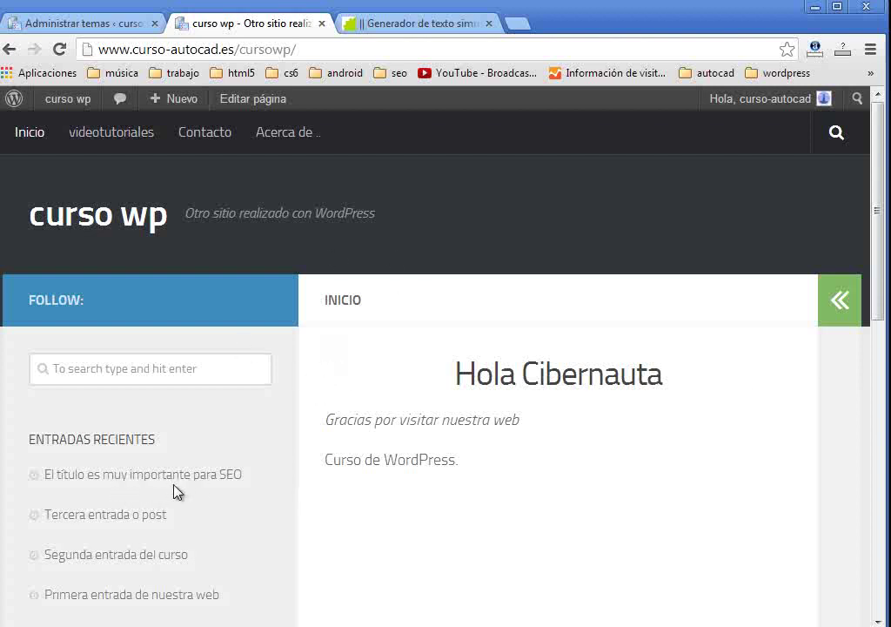
# - Open the recent post "El título es muy importante para SEO" and examine its text, related posts and comment form
pyautogui.scroll(-1, 174, 492)
pyautogui.click(222, 392)
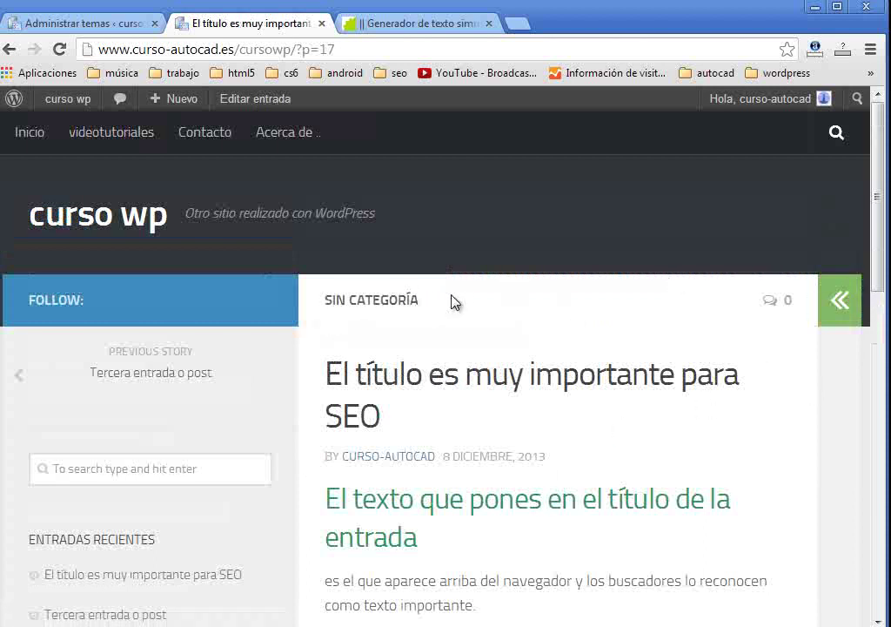
pyautogui.moveTo(883, 216); pyautogui.dragTo(884, 272)
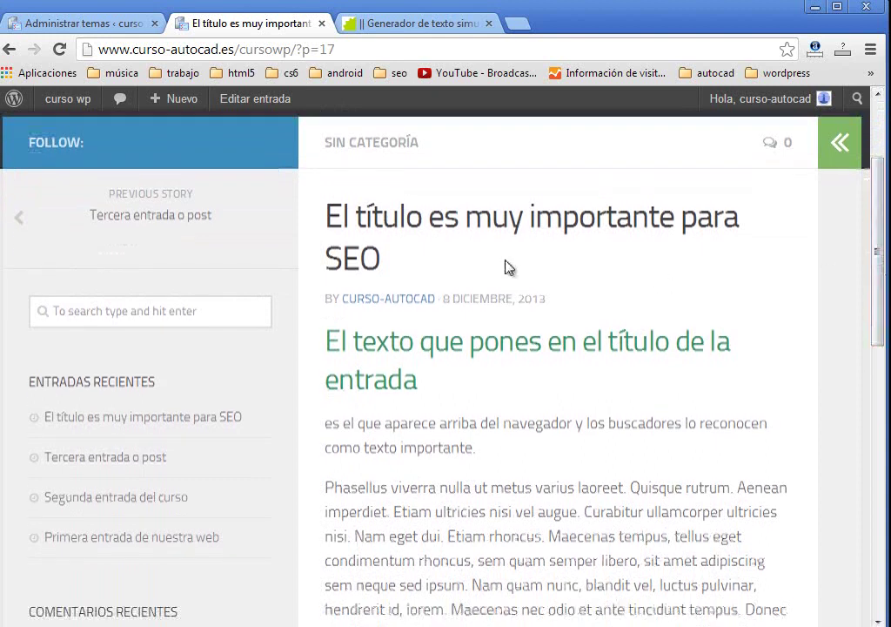
pyautogui.moveTo(882, 202); pyautogui.dragTo(884, 247)
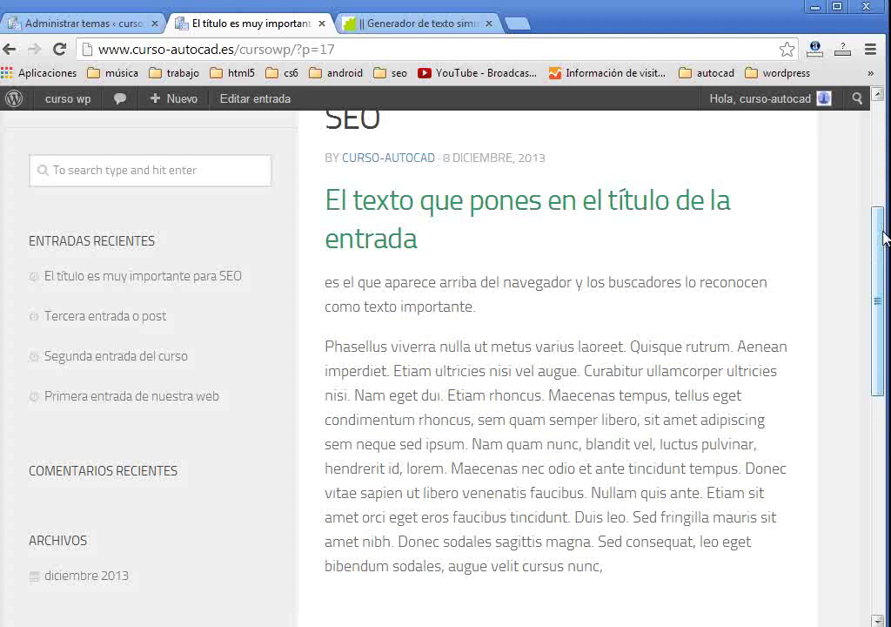
pyautogui.moveTo(881, 246); pyautogui.dragTo(883, 365)
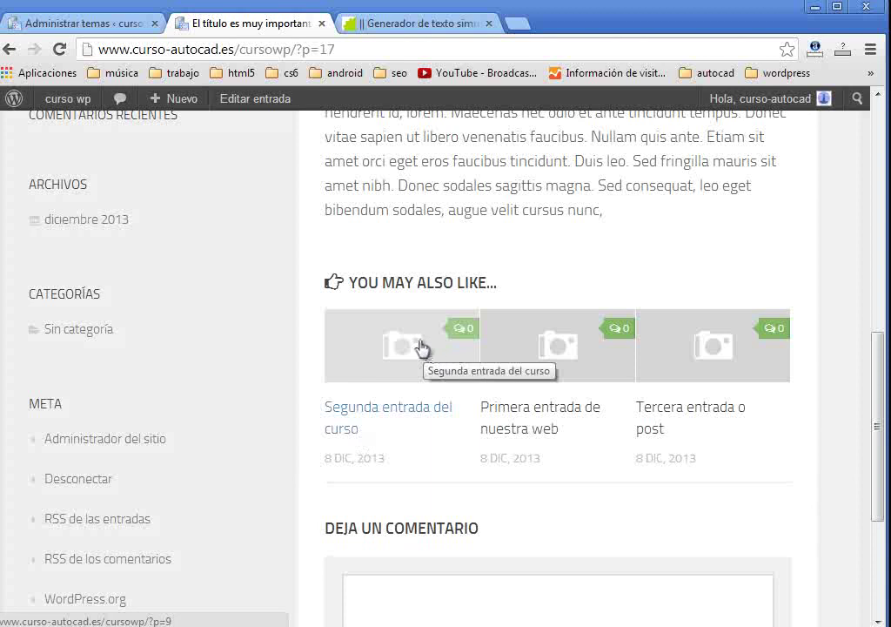
pyautogui.scroll(-3, 420, 348)
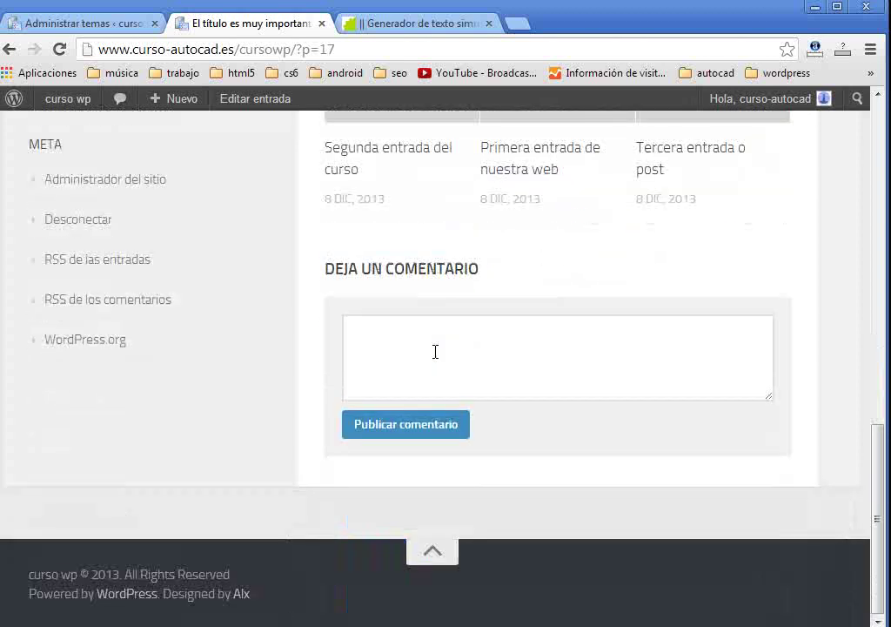
pyautogui.scroll(8, 435, 353)
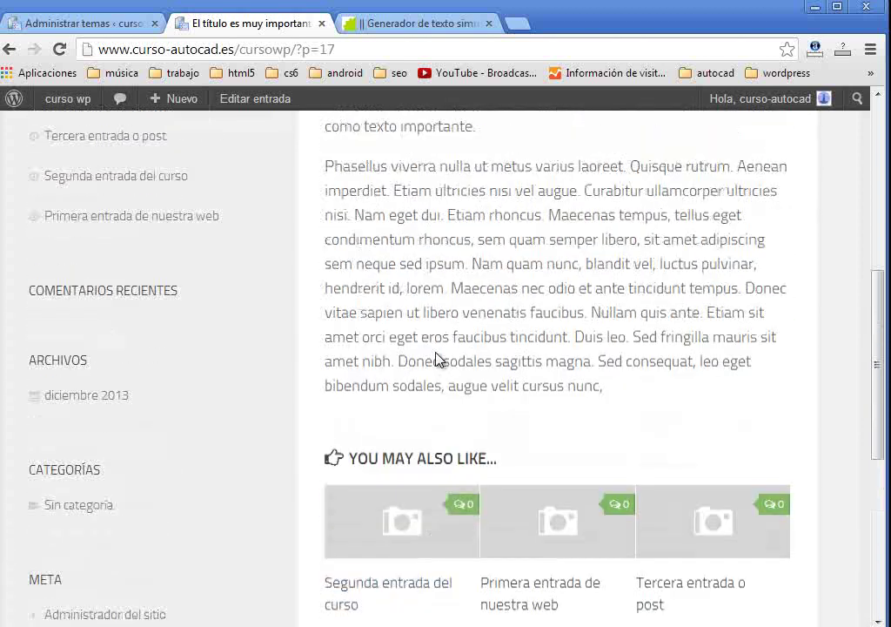
pyautogui.scroll(3, 437, 359)
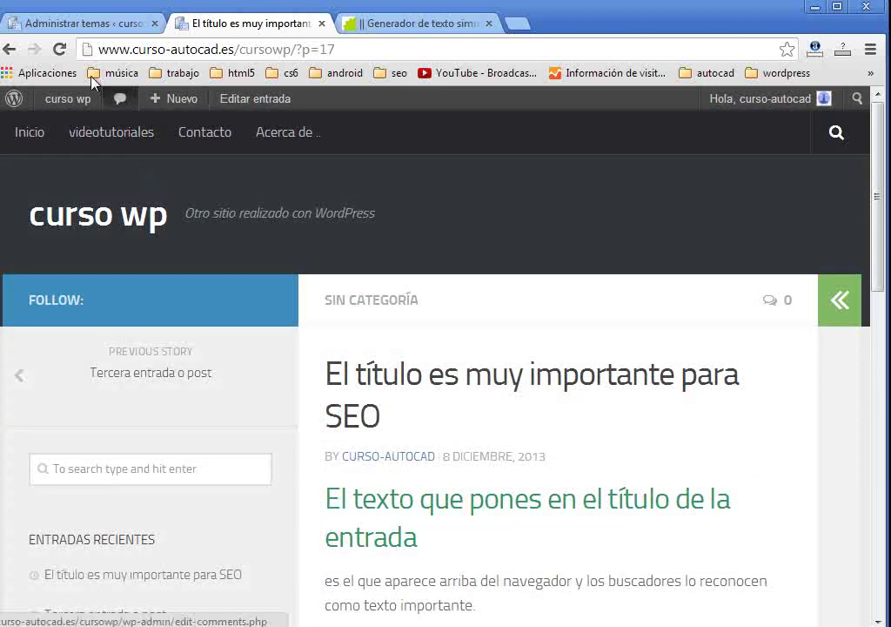
# - Assign Menú 1 to the Topbar, Header and Footer theme locations, save it, and reload the published post to check
pyautogui.click(73, 27)
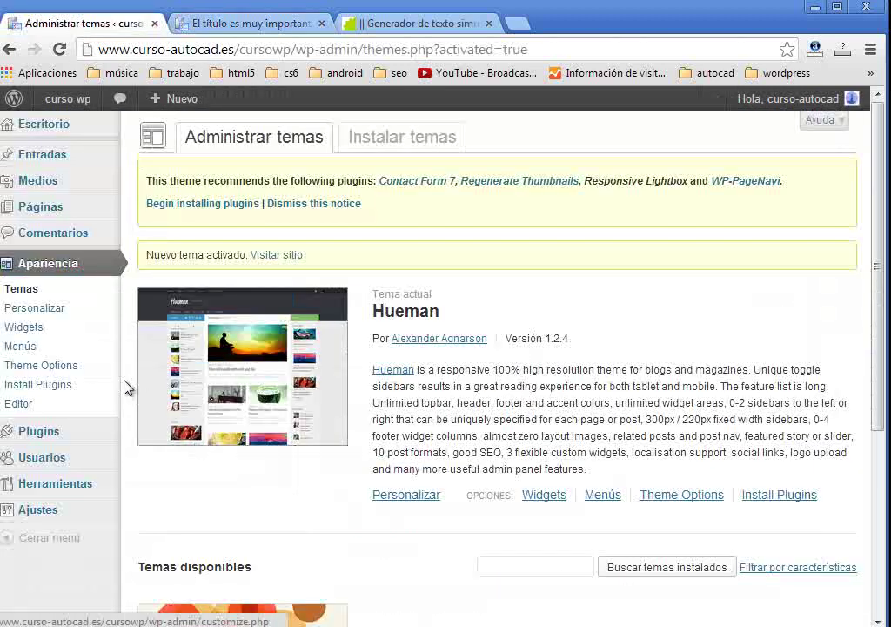
pyautogui.click(26, 349)
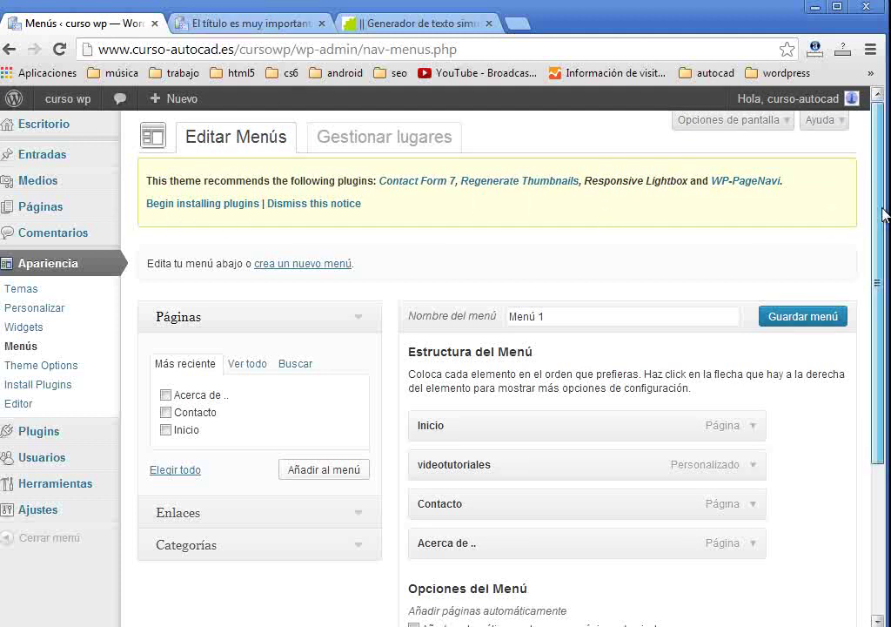
pyautogui.scroll(-2, 886, 380)
pyautogui.scroll(-1, 886, 381)
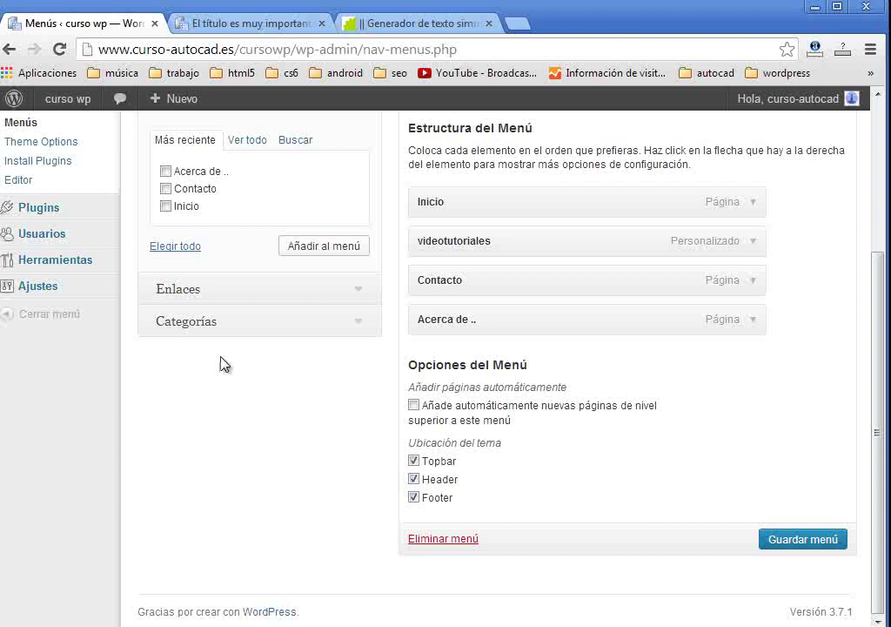
pyautogui.scroll(3, 533, 364)
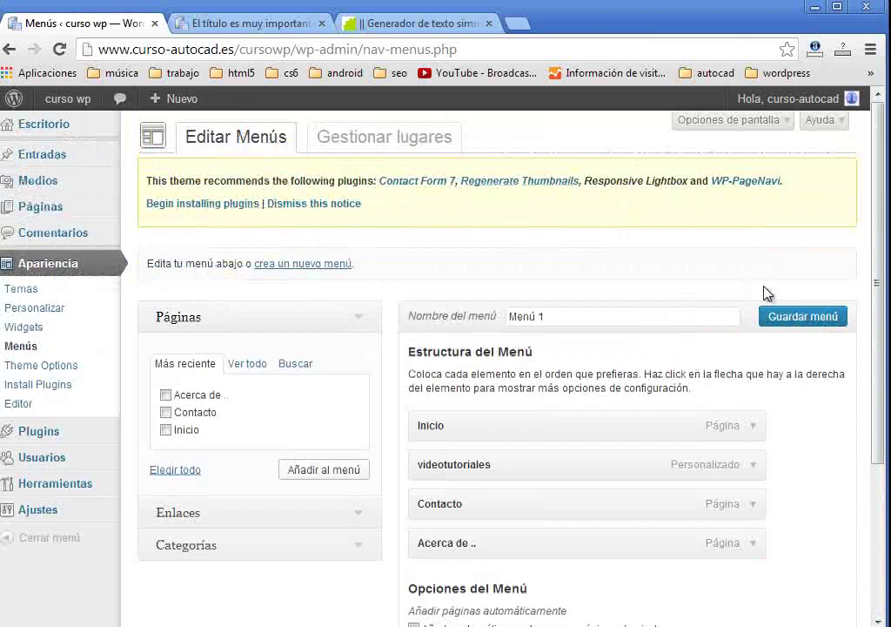
pyautogui.scroll(-2, 561, 338)
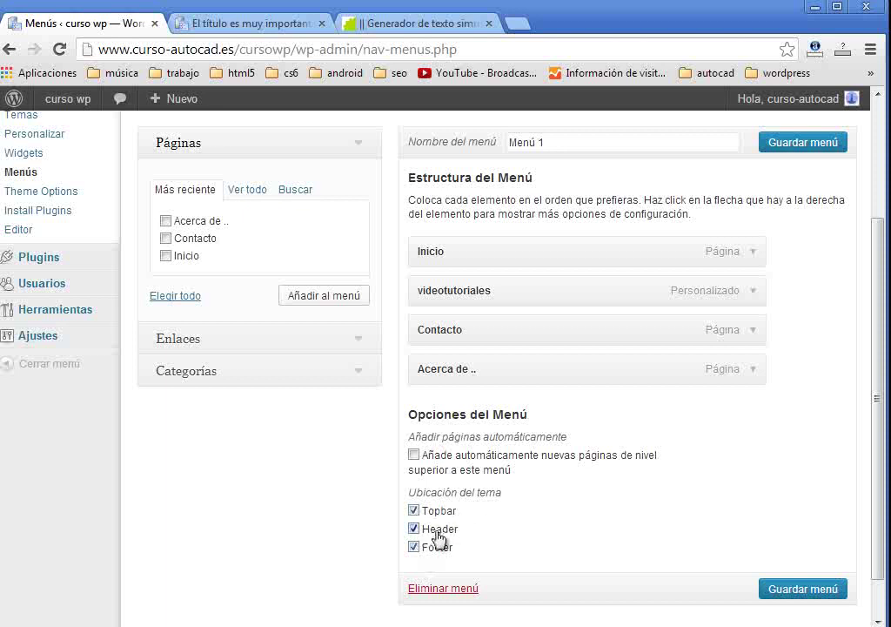
pyautogui.click(797, 592)
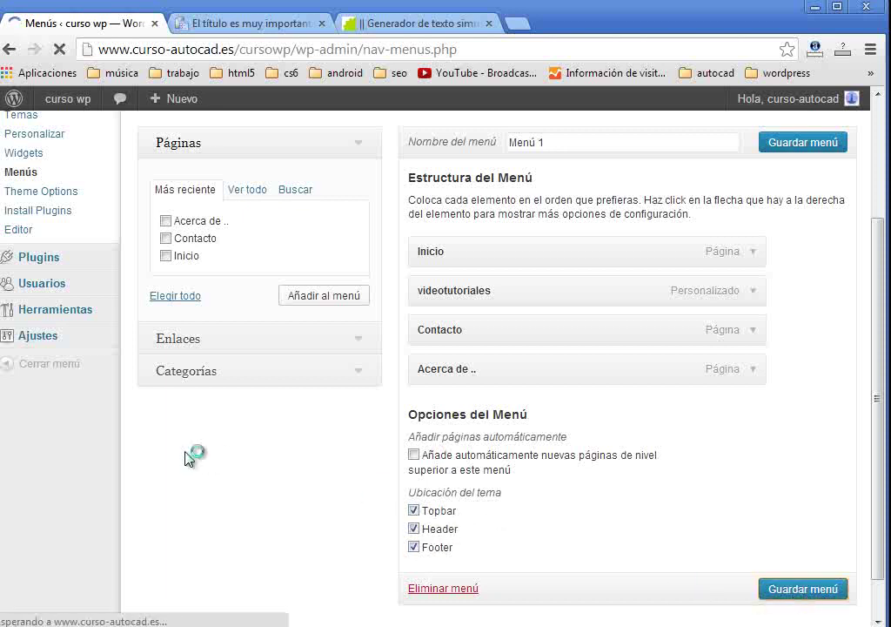
pyautogui.click(258, 21)
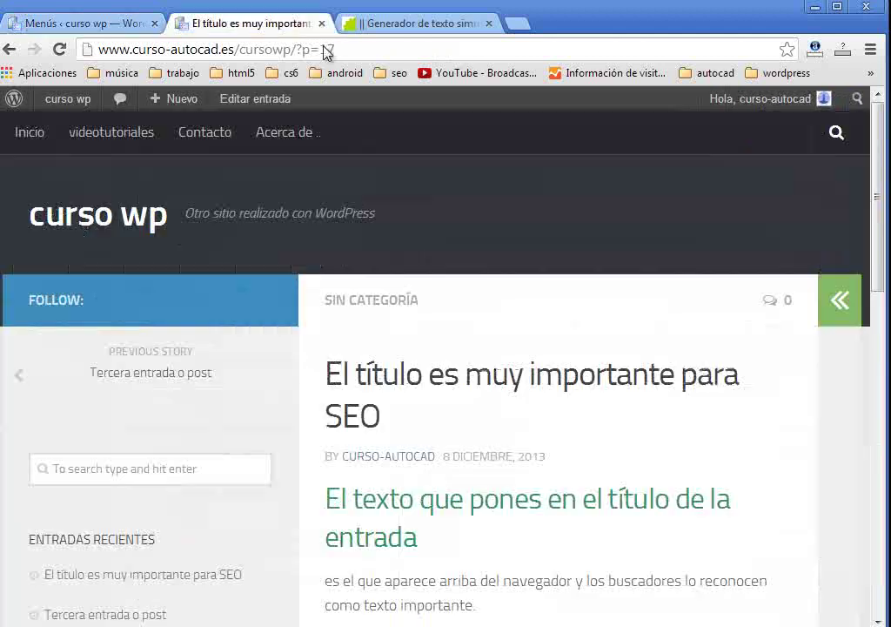
pyautogui.click(60, 49)
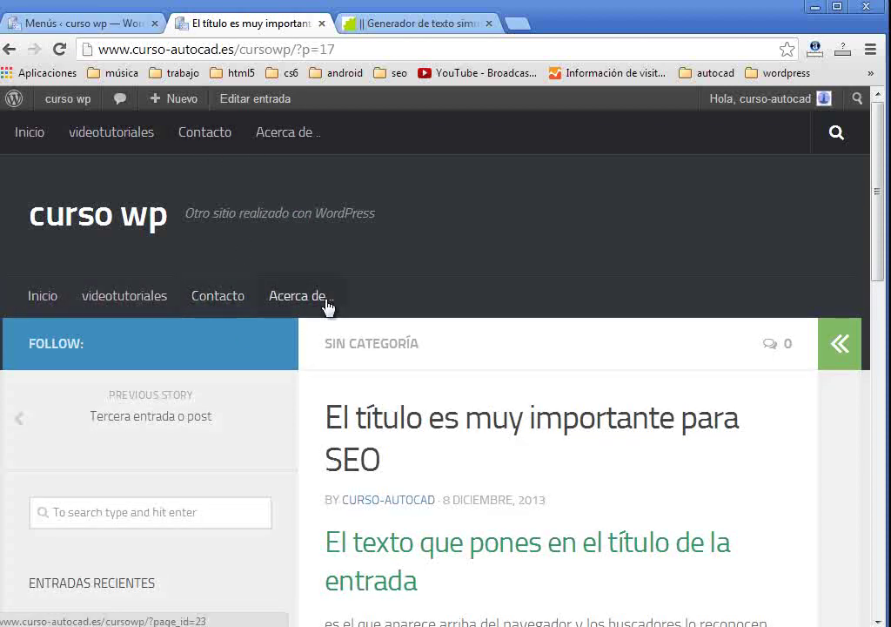
# - Examine the published post's footer menu and comment form, and return to the menus in its header
pyautogui.moveTo(880, 249); pyautogui.dragTo(888, 620)
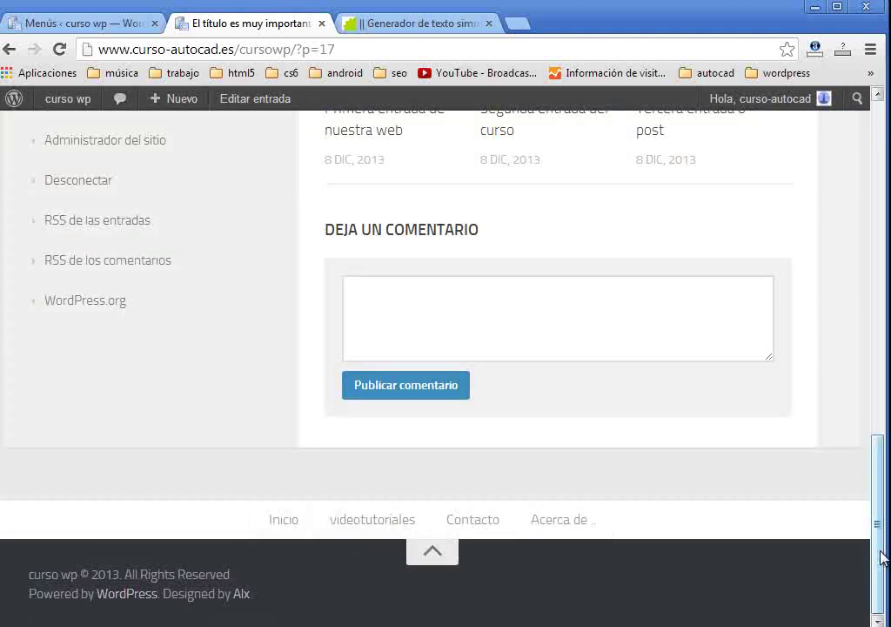
pyautogui.moveTo(882, 557); pyautogui.dragTo(864, 220)
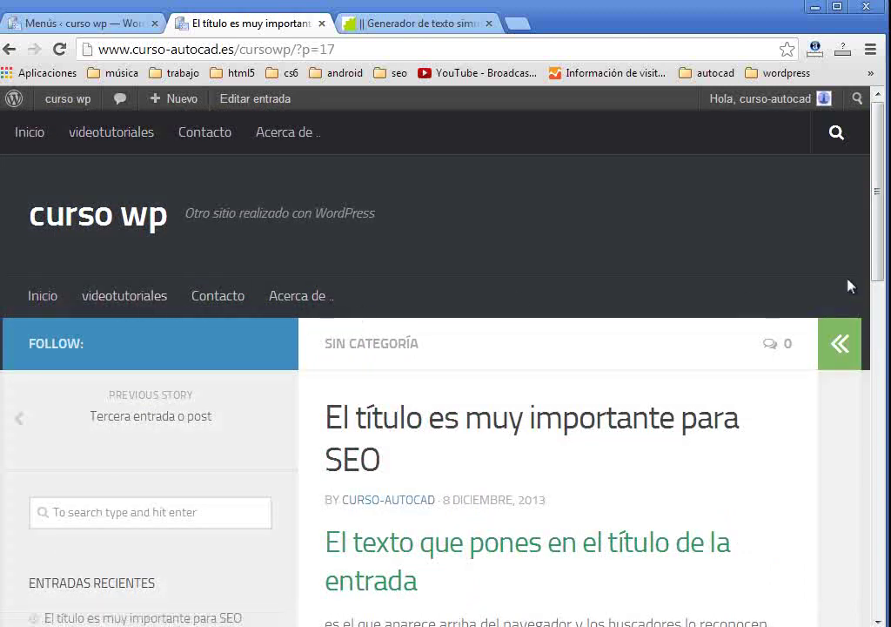
pyautogui.moveTo(882, 251)
pyautogui.mouseDown()
pyautogui.moveTo(882, 287)
pyautogui.moveTo(882, 238)
pyautogui.mouseUp()
# - Open Hueman's theme options in the site administration and examine the General settings, from responsive layout and mobile sidebar content to comments
pyautogui.click(90, 24)
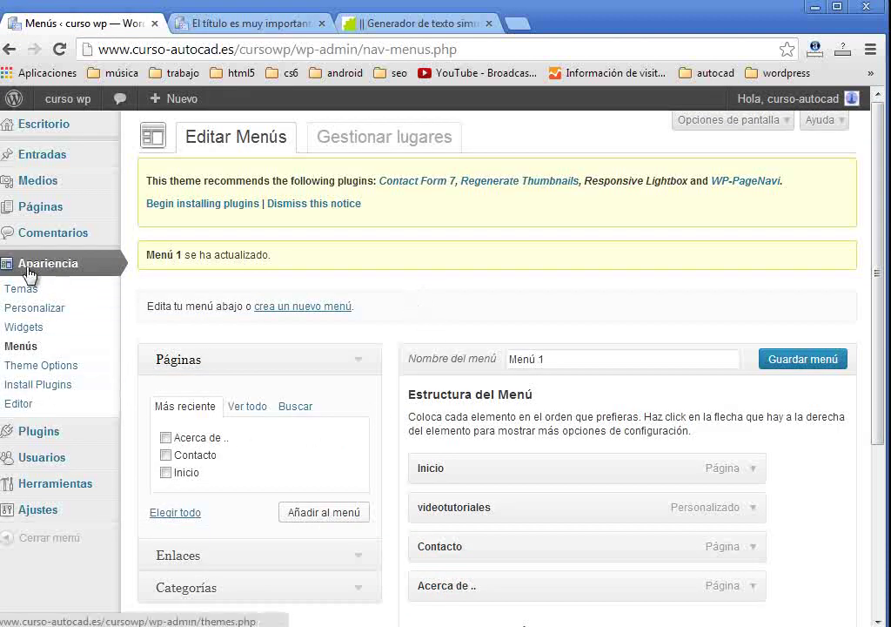
pyautogui.click(65, 370)
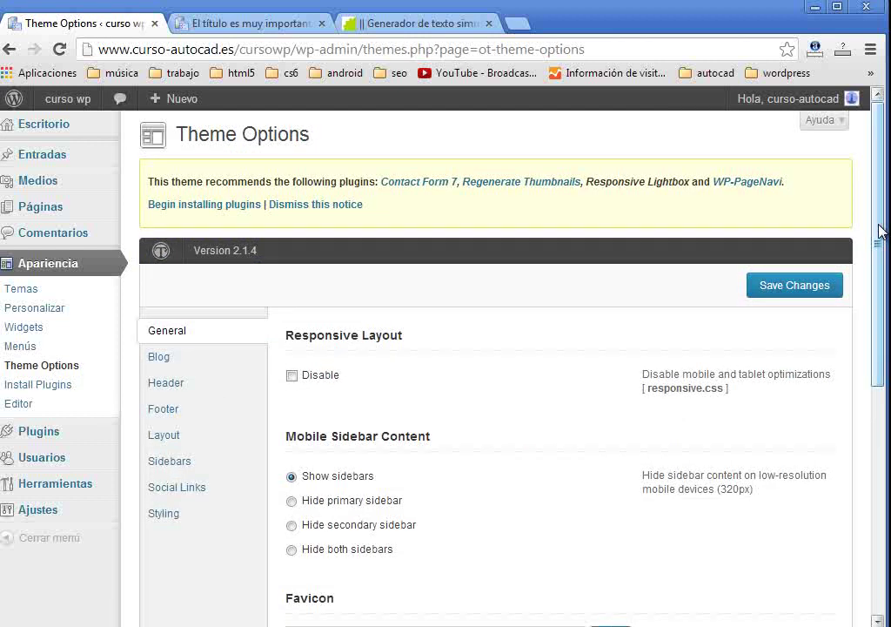
pyautogui.moveTo(881, 231); pyautogui.dragTo(882, 273)
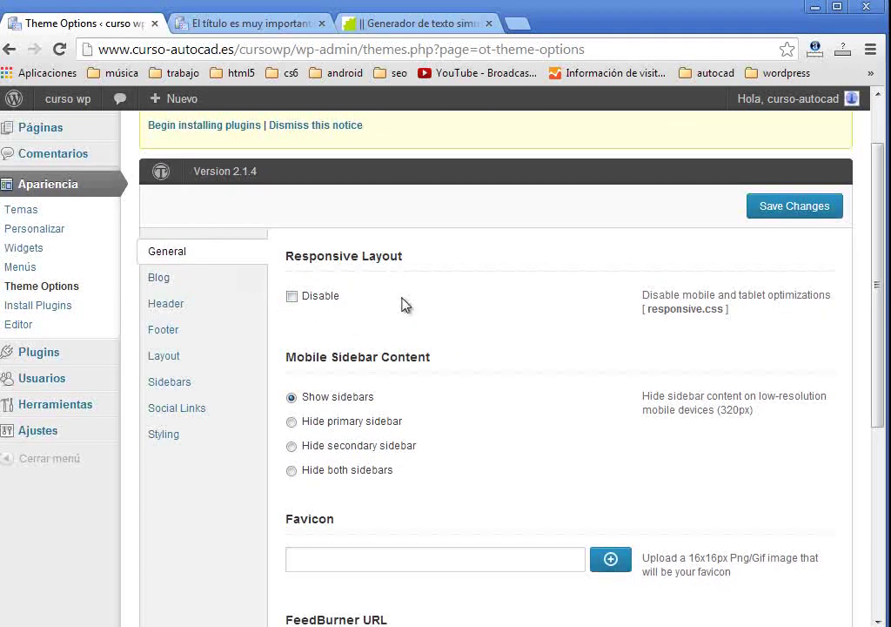
pyautogui.scroll(-1, 296, 360)
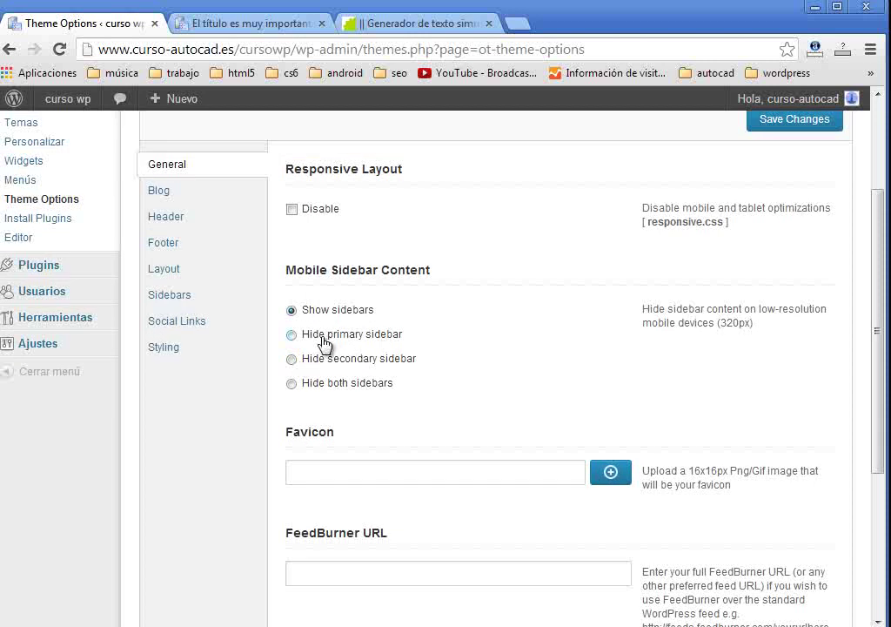
pyautogui.moveTo(290, 272); pyautogui.dragTo(419, 275)
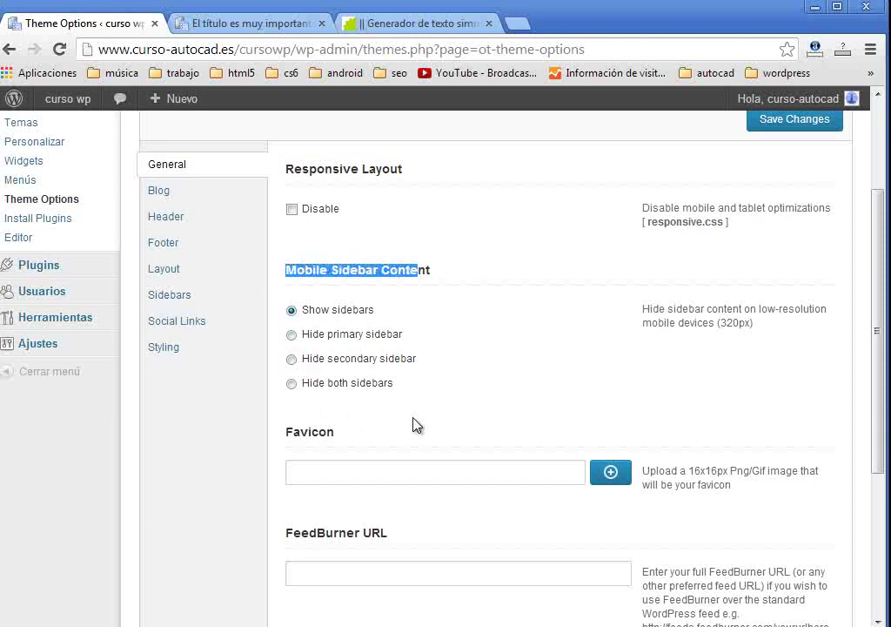
pyautogui.scroll(-1, 453, 424)
pyautogui.scroll(-1, 453, 425)
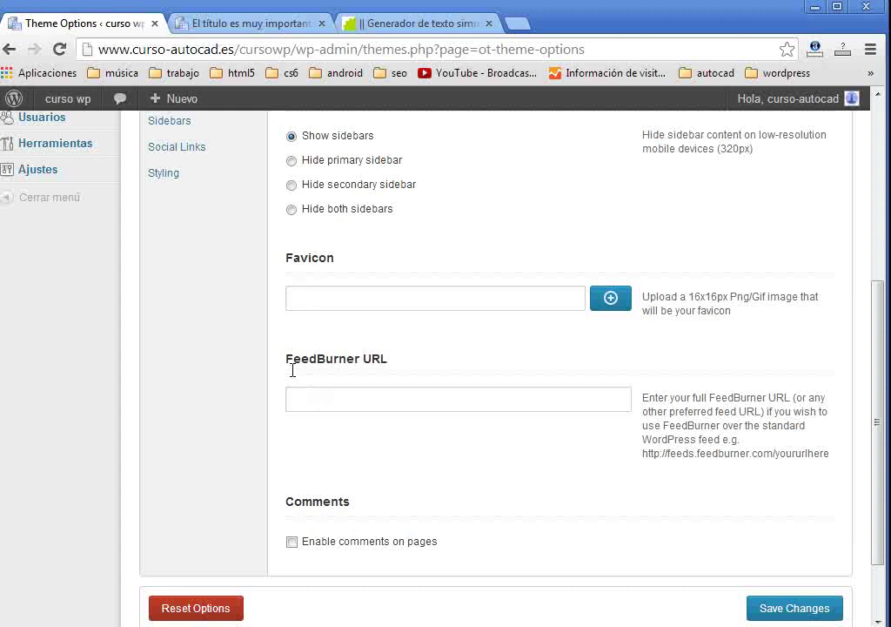
pyautogui.scroll(-1, 488, 481)
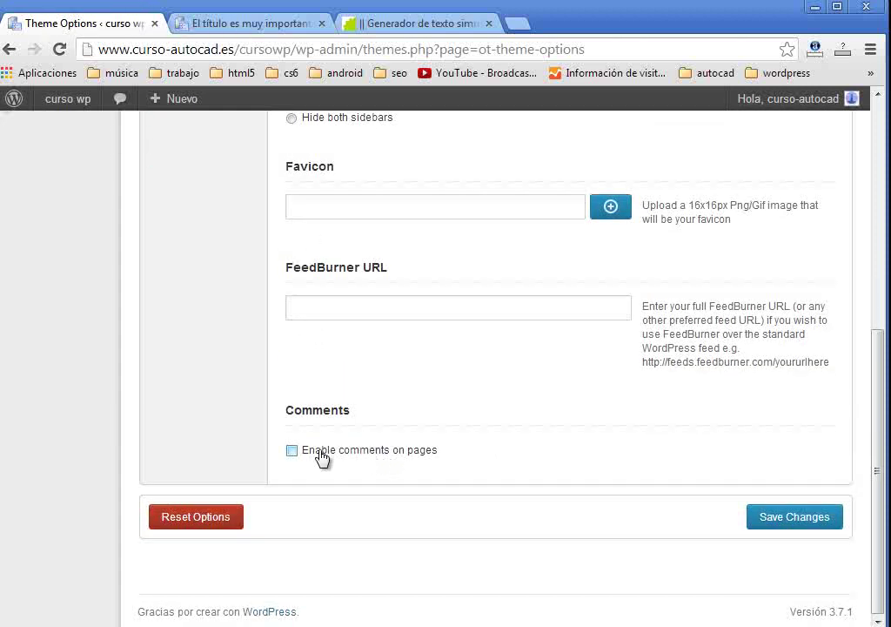
pyautogui.scroll(2, 314, 488)
pyautogui.scroll(1, 287, 392)
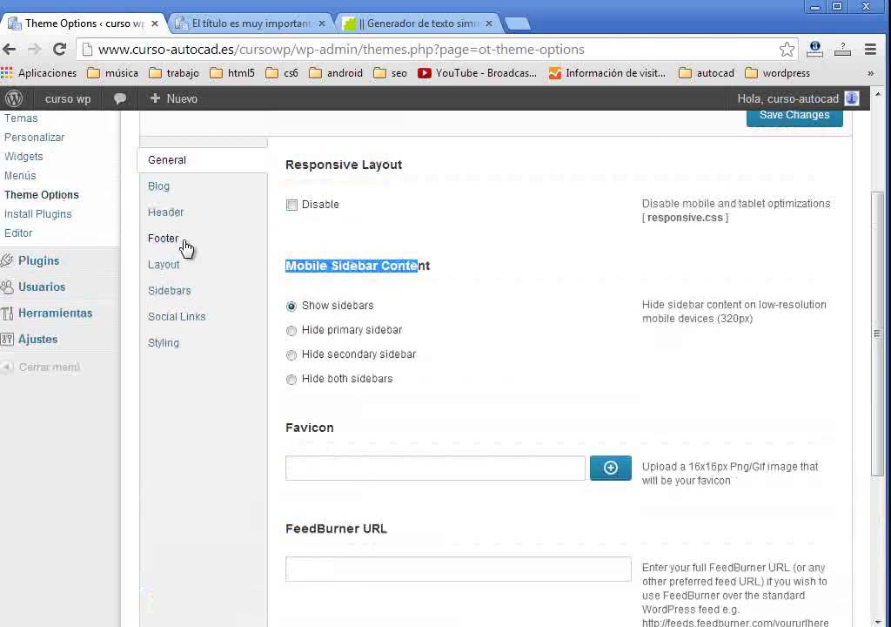
# - Examine the Blog, Header, Footer and Layout sections of the theme options
pyautogui.click(167, 189)
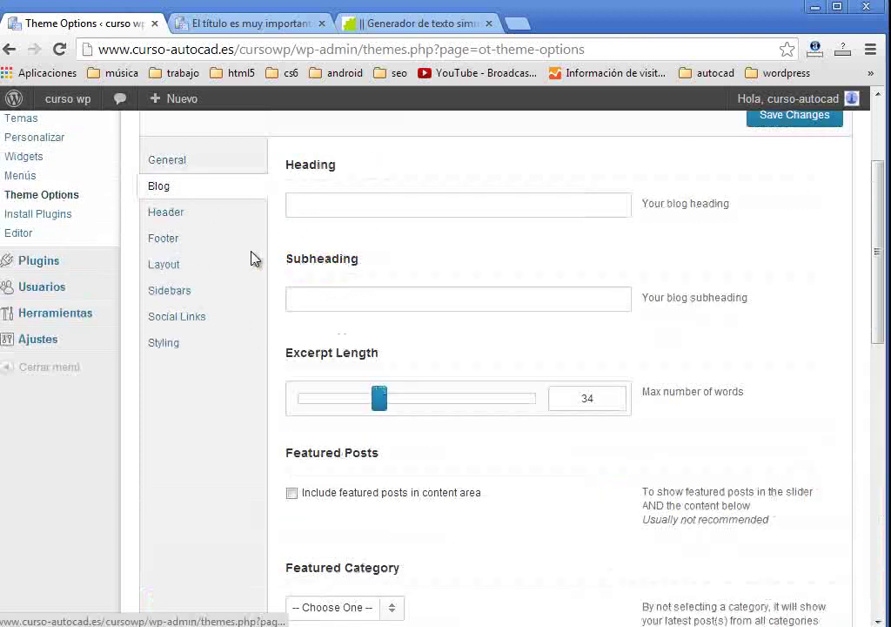
pyautogui.click(185, 218)
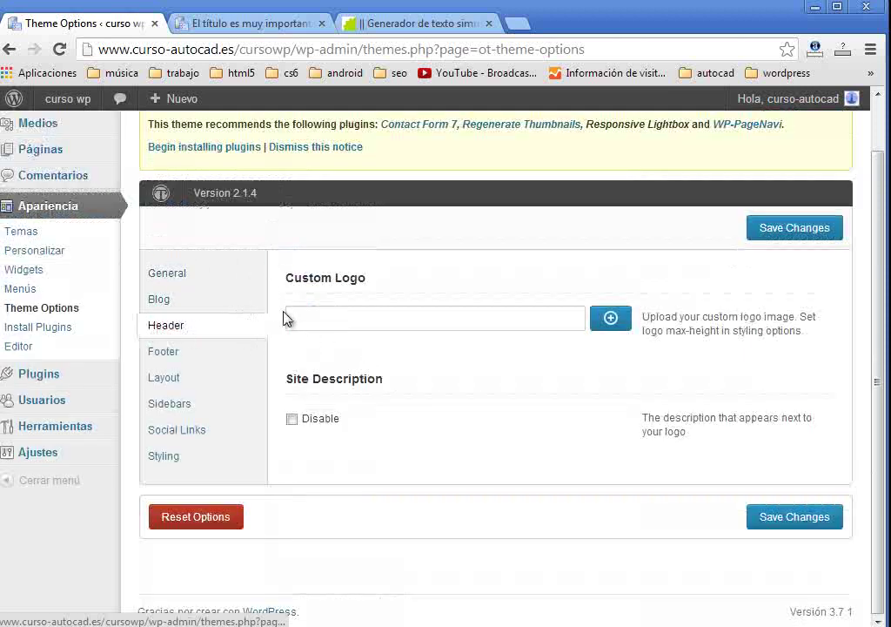
pyautogui.click(334, 318)
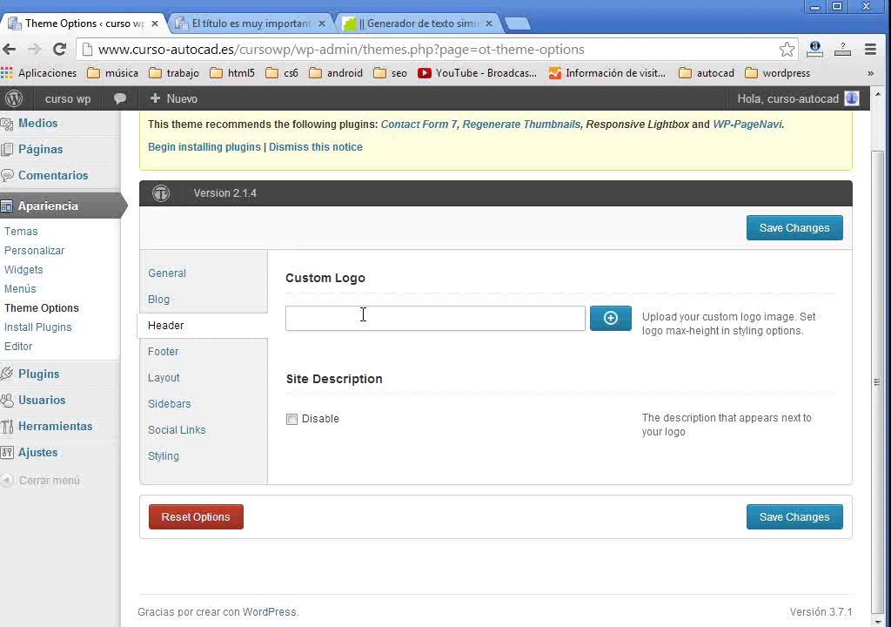
pyautogui.click(170, 353)
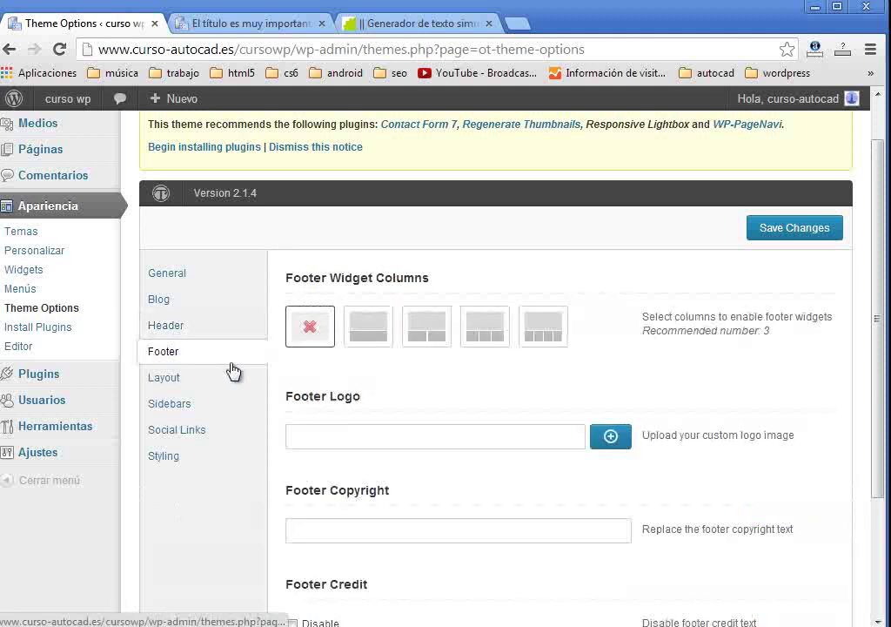
pyautogui.click(170, 381)
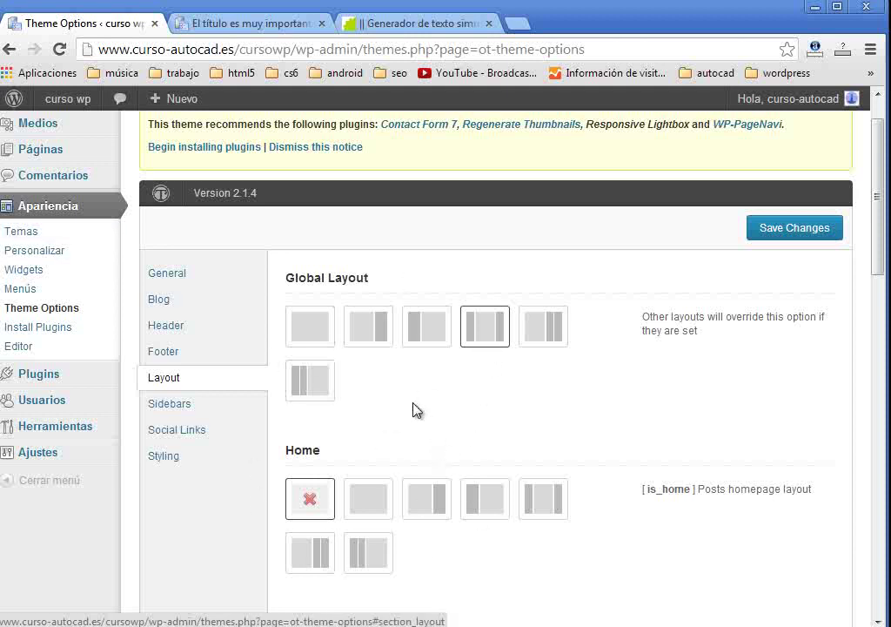
# - Activate the Twenty Thirteen theme from the installed themes in place of Hueman
pyautogui.click(41, 237)
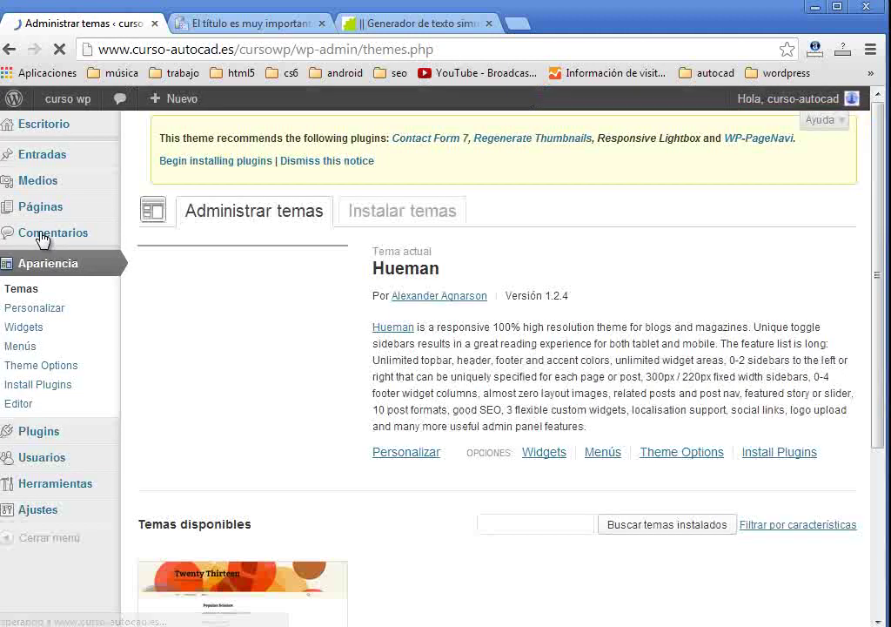
pyautogui.moveTo(877, 255); pyautogui.dragTo(884, 429)
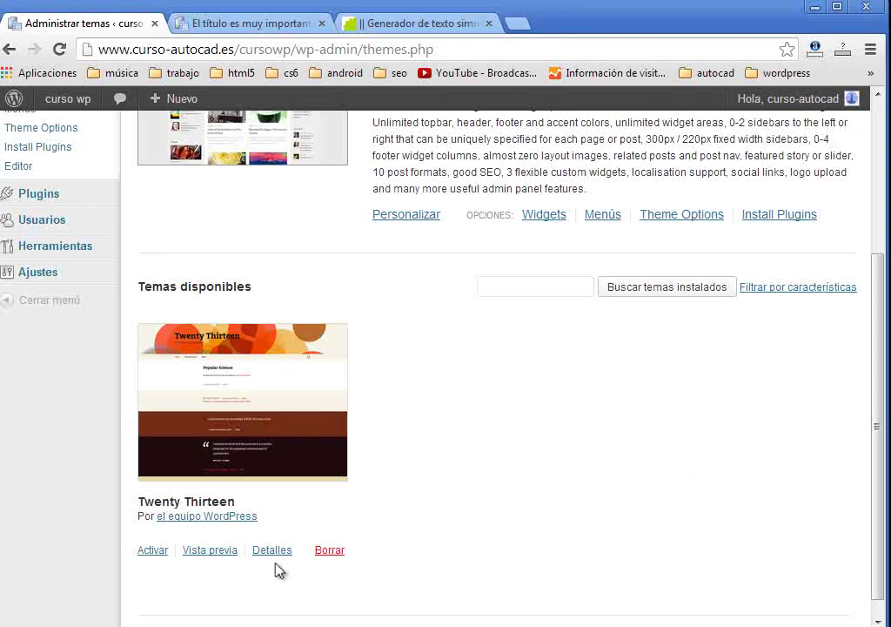
pyautogui.click(157, 551)
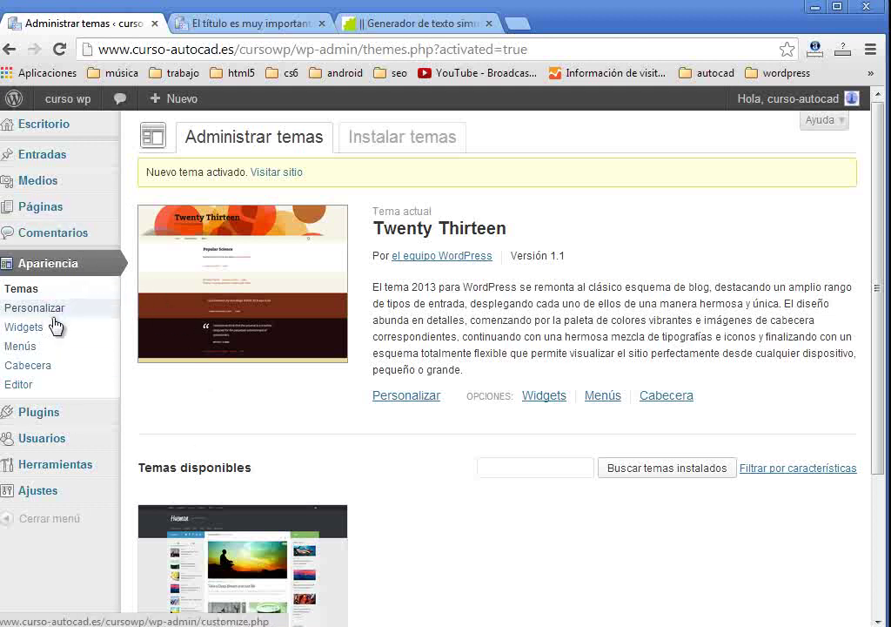
# - Delete the inactive Hueman theme from the available themes, and go back to the published post
pyautogui.scroll(-1, 296, 405)
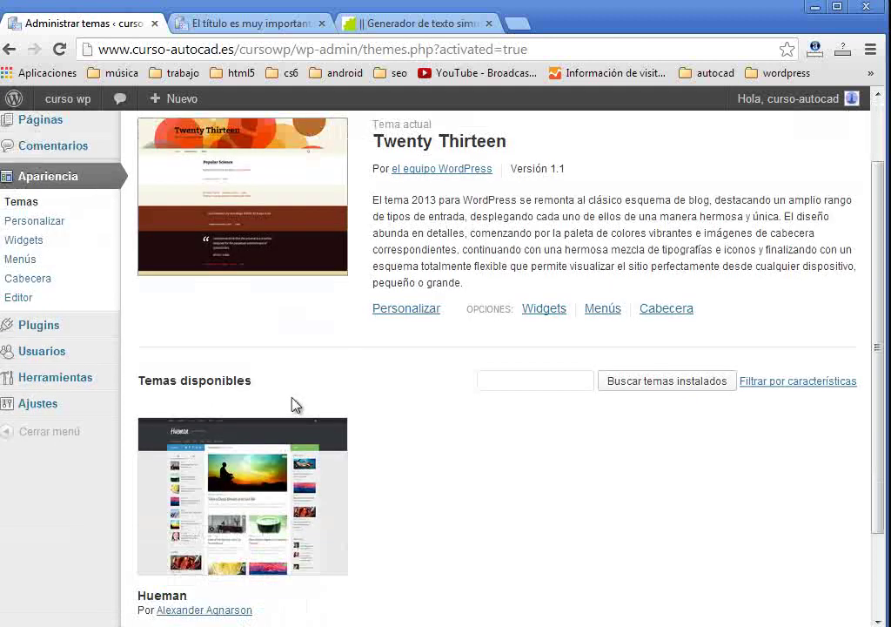
pyautogui.scroll(-1, 500, 583)
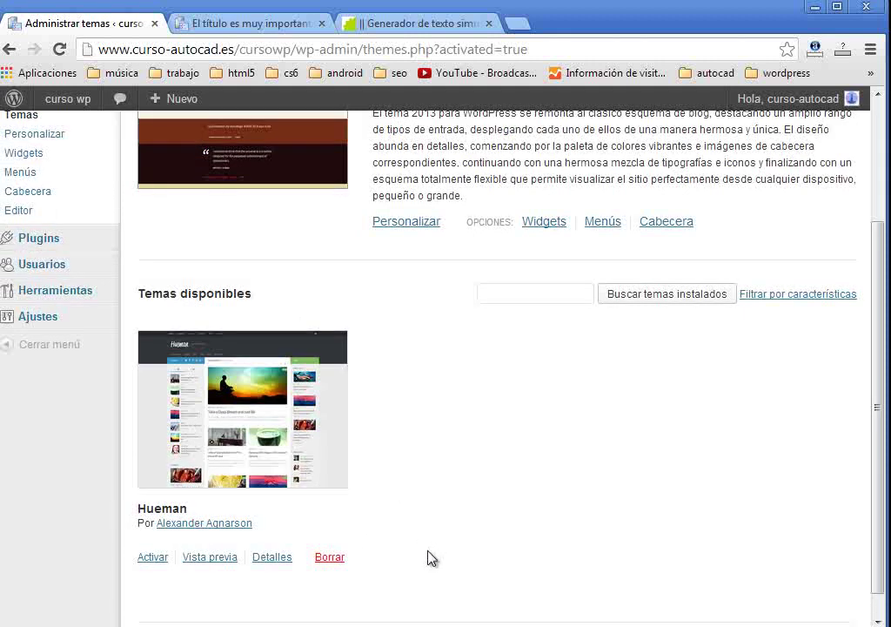
pyautogui.click(336, 560)
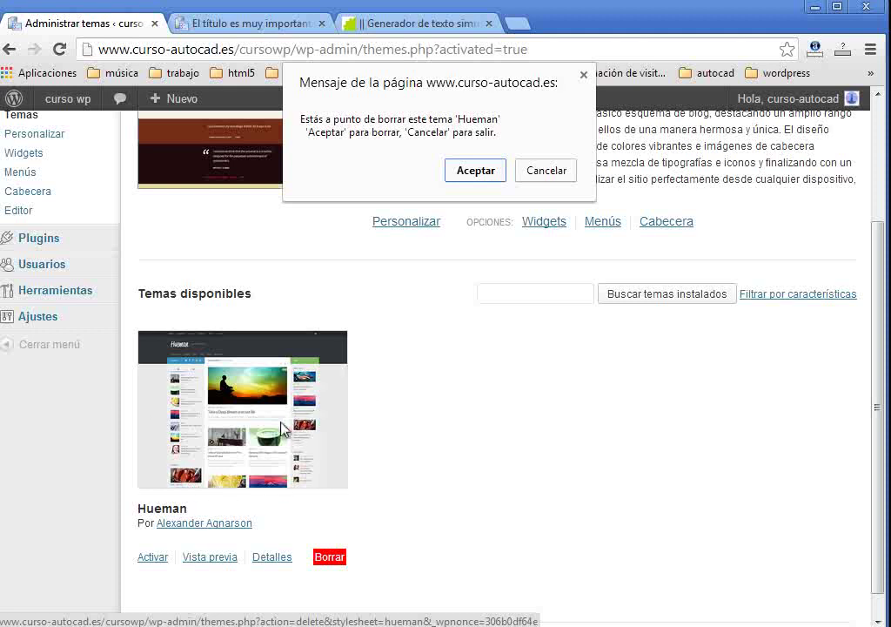
pyautogui.click(474, 171)
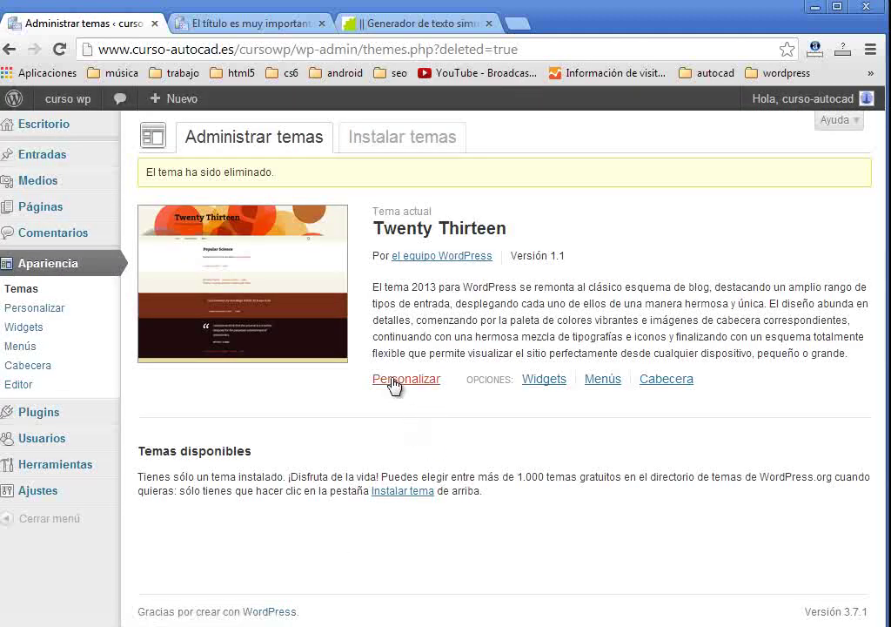
pyautogui.click(185, 21)
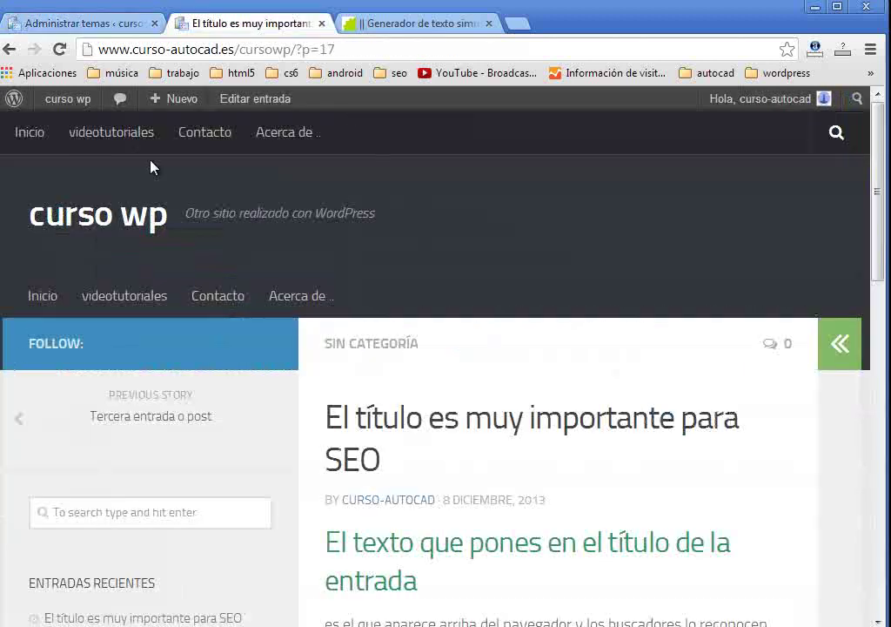